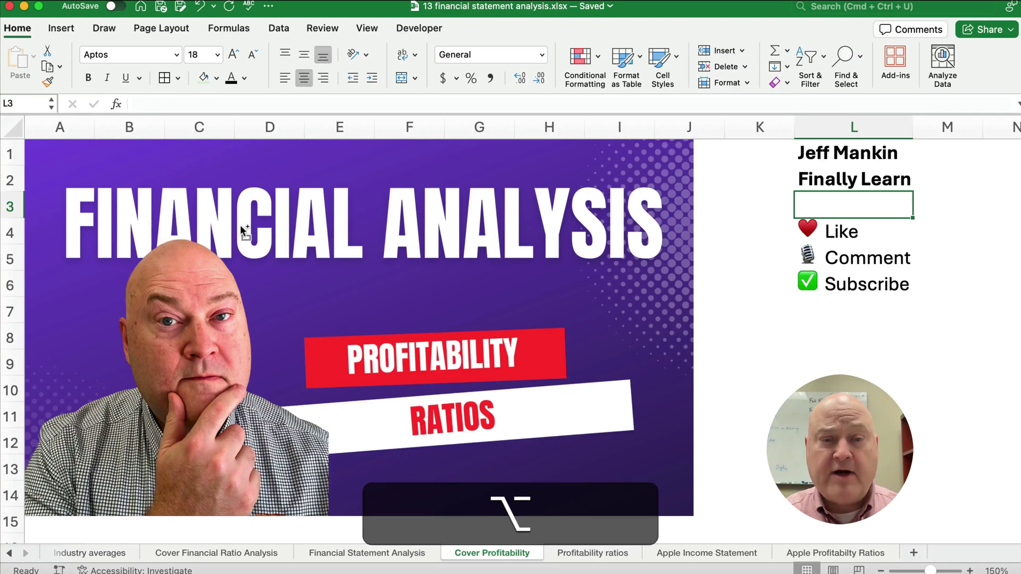
Go to the Profitability ratios sheet and examine the listed profitability ratios and the financial statements each one uses
key(alt+Right)
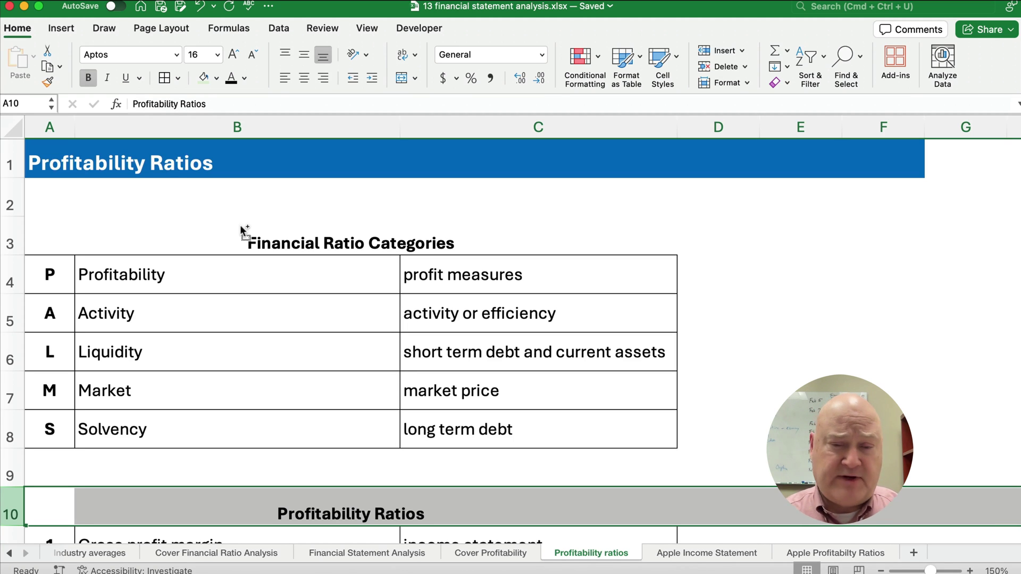
scroll(232, 200, down, 6)
click(190, 318)
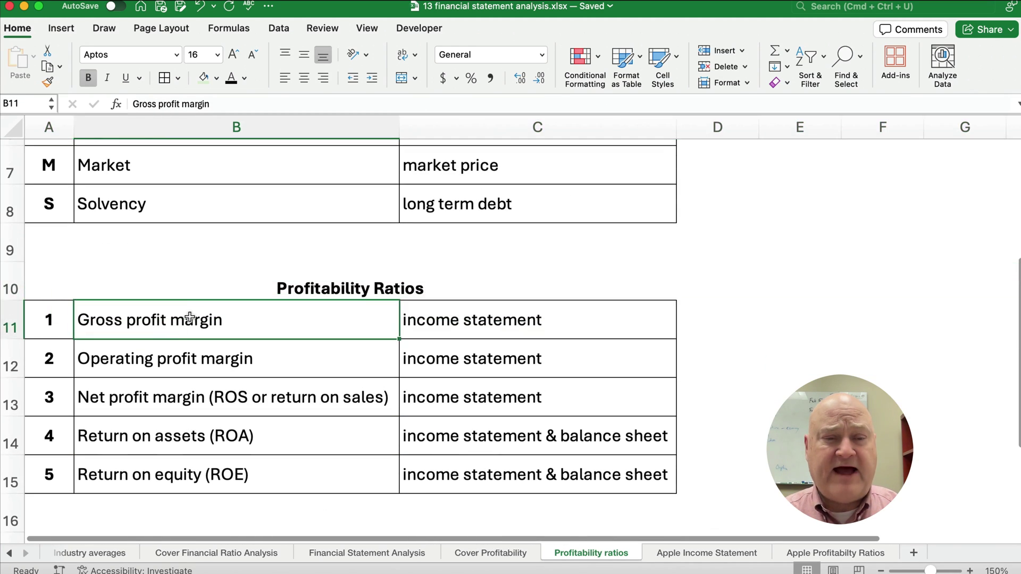
scroll(190, 318, down, 3)
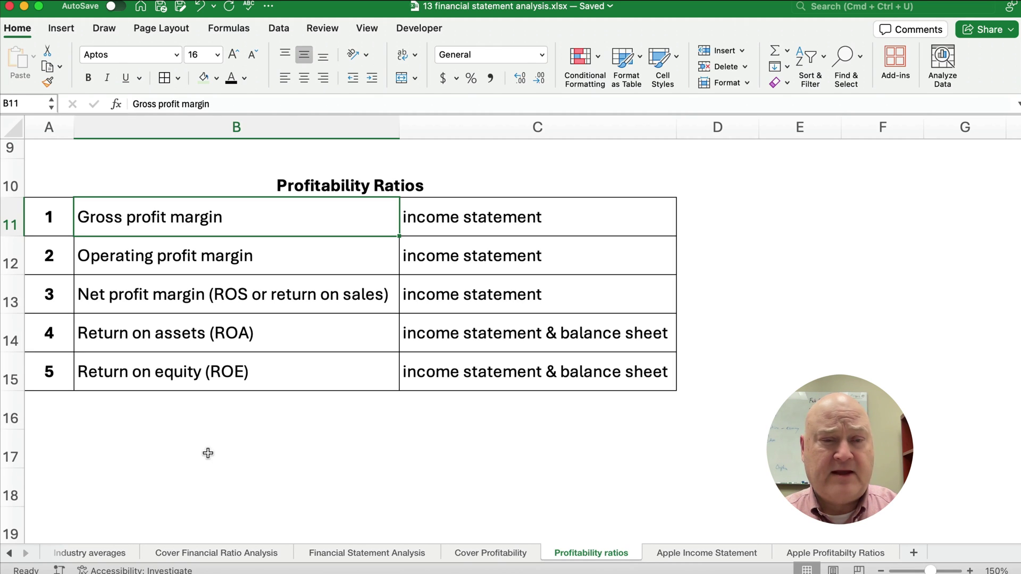
drag(488, 211, 475, 292)
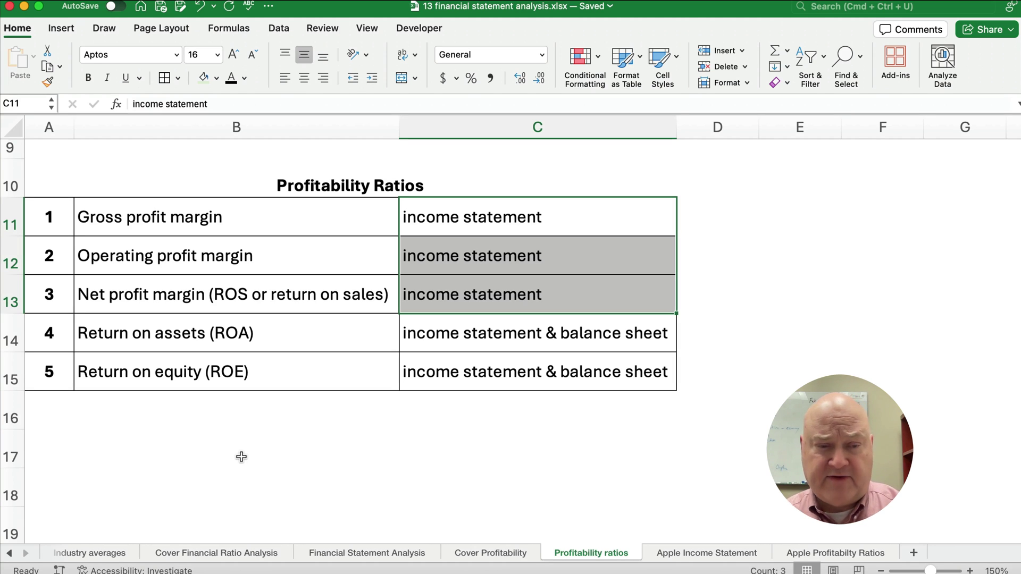
drag(155, 330, 502, 362)
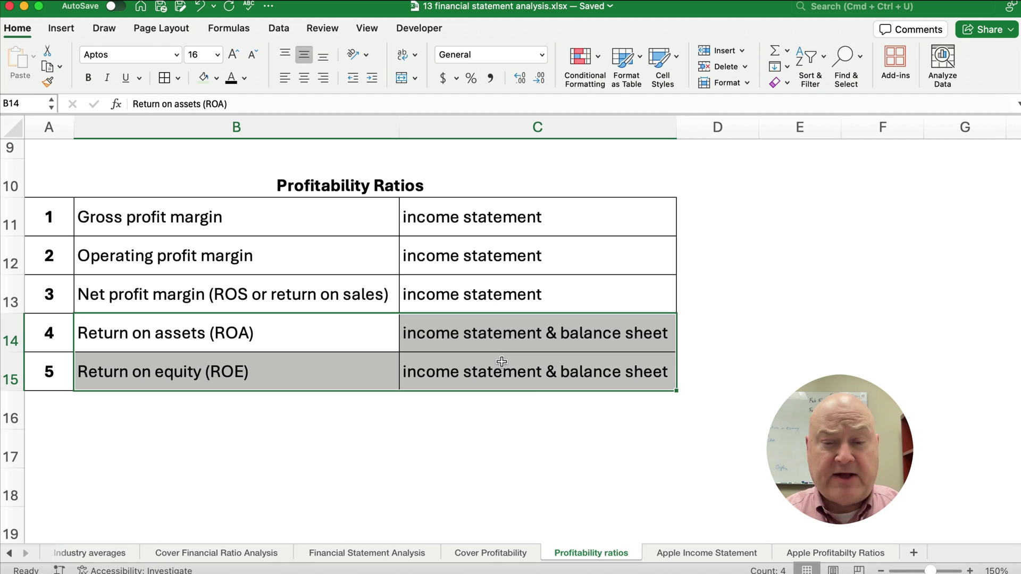
Open the Apple Income Statement sheet and fill the Gross profit row, B8:D8, with light green
click(707, 554)
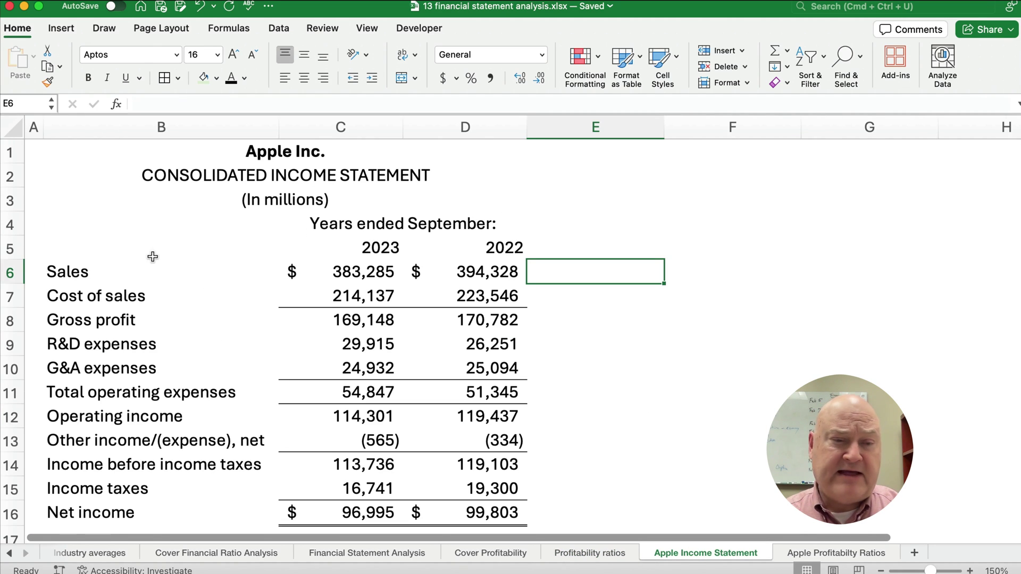
scroll(177, 297, down, 1)
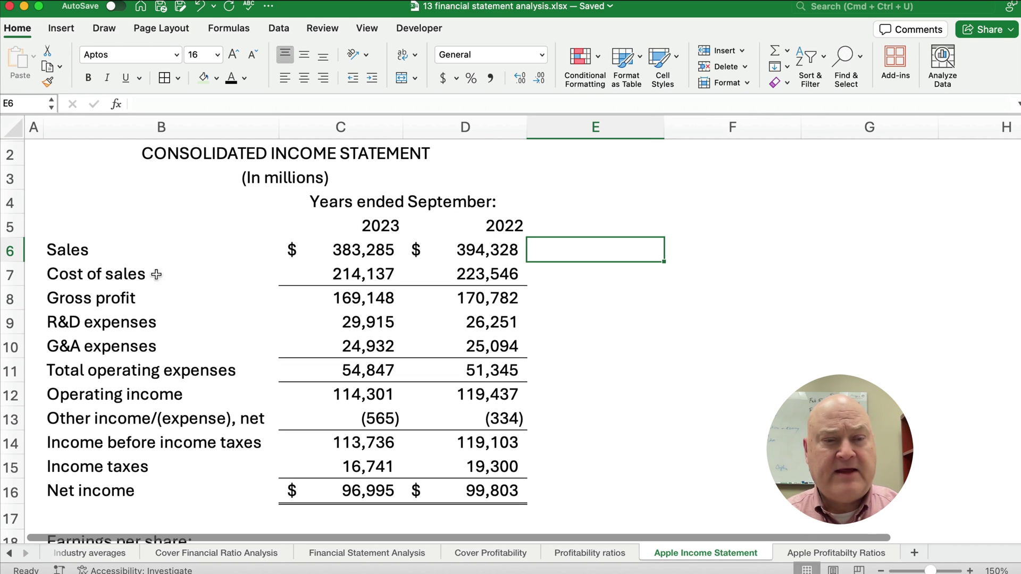
drag(74, 254, 511, 491)
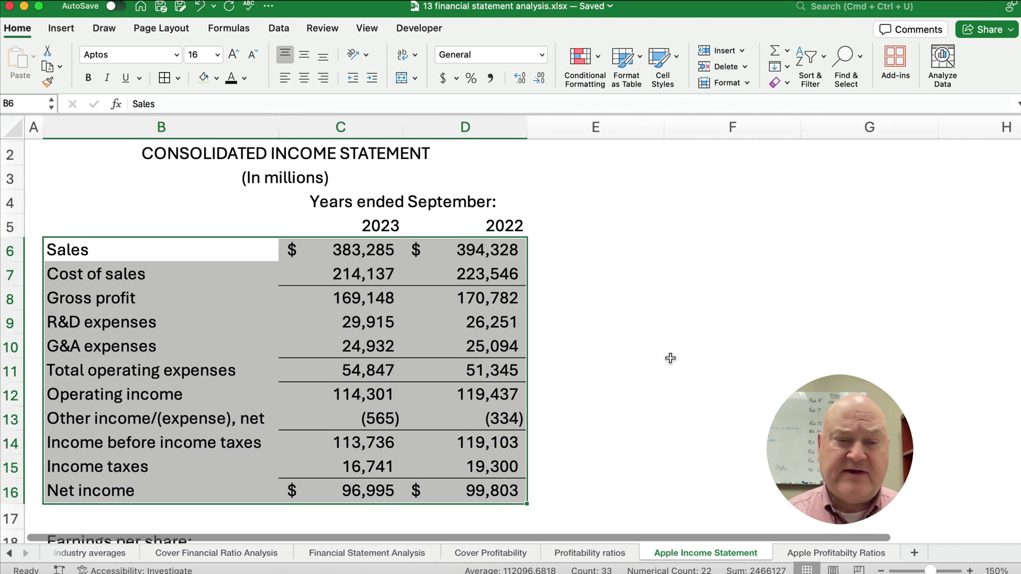
scroll(670, 359, up, 1)
click(662, 343)
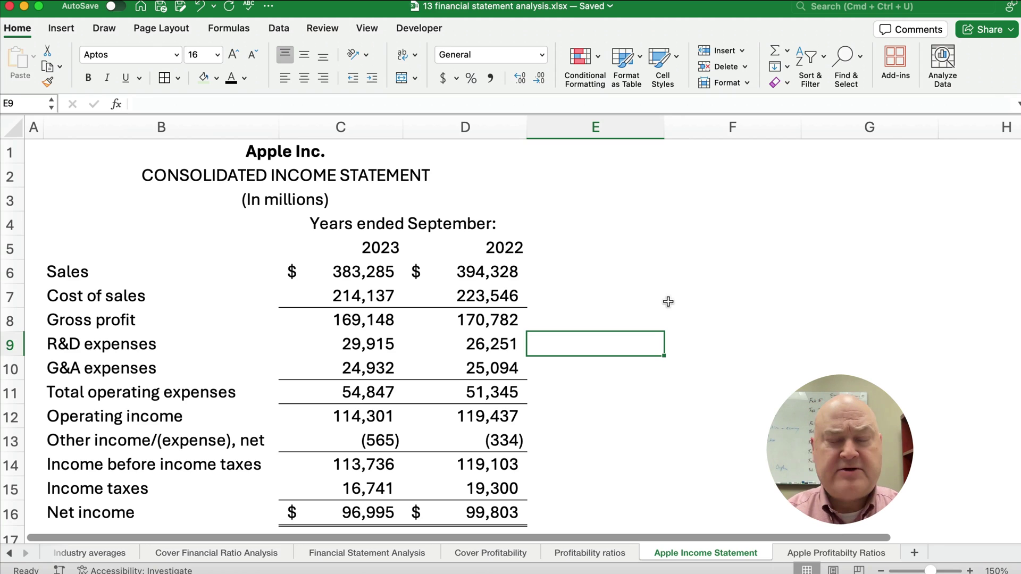
click(338, 282)
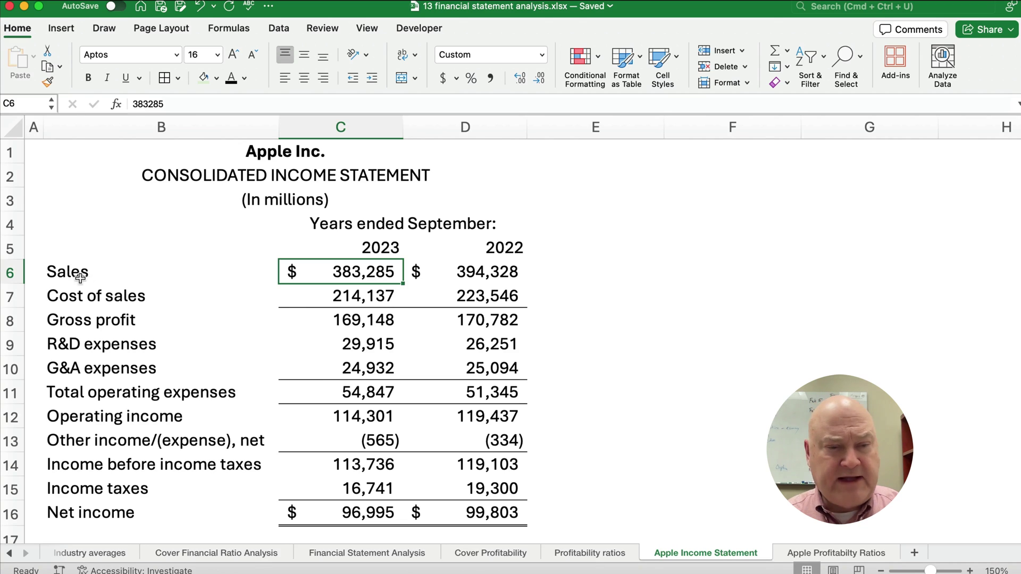
drag(80, 320, 462, 314)
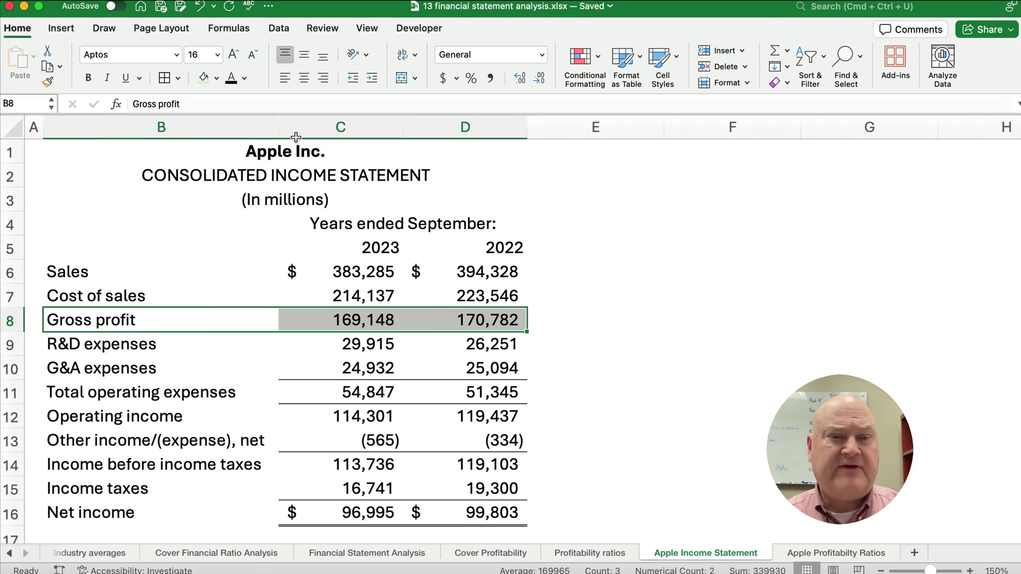
click(207, 82)
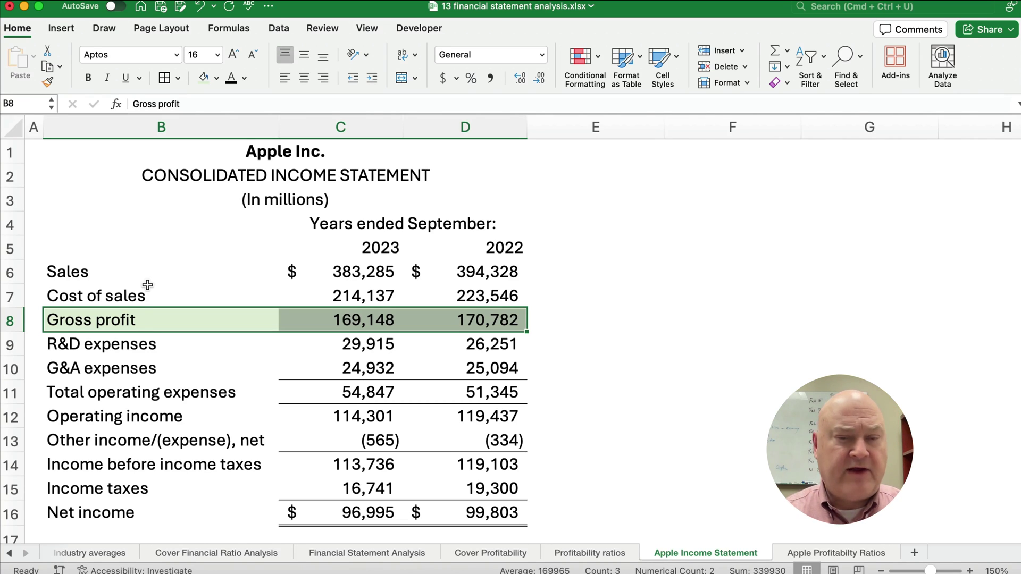
Review the income statement lines from Sales down to Income taxes, including the 2023 gross profit formula and the operating expense rows
click(67, 273)
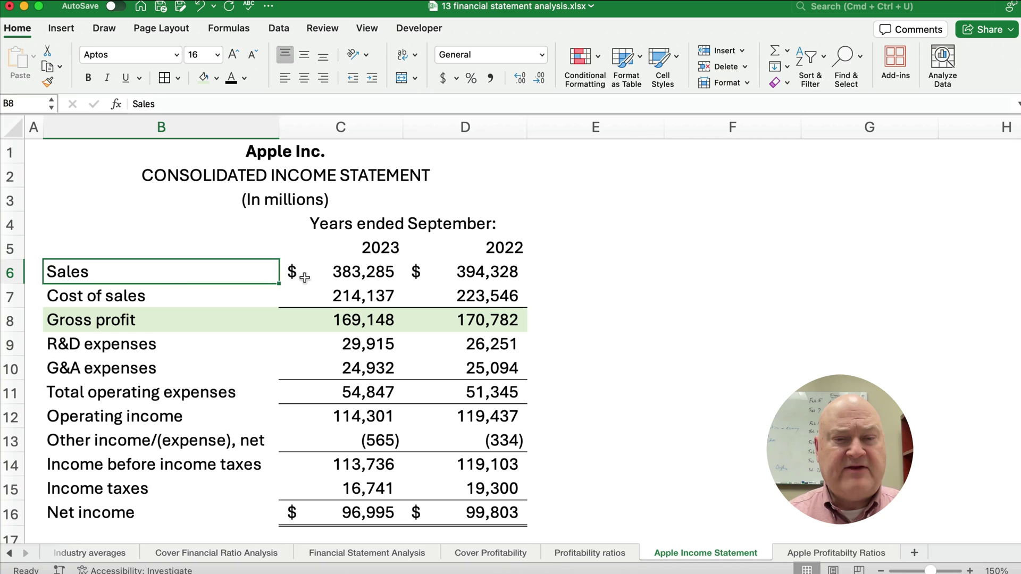
shift+click(471, 278)
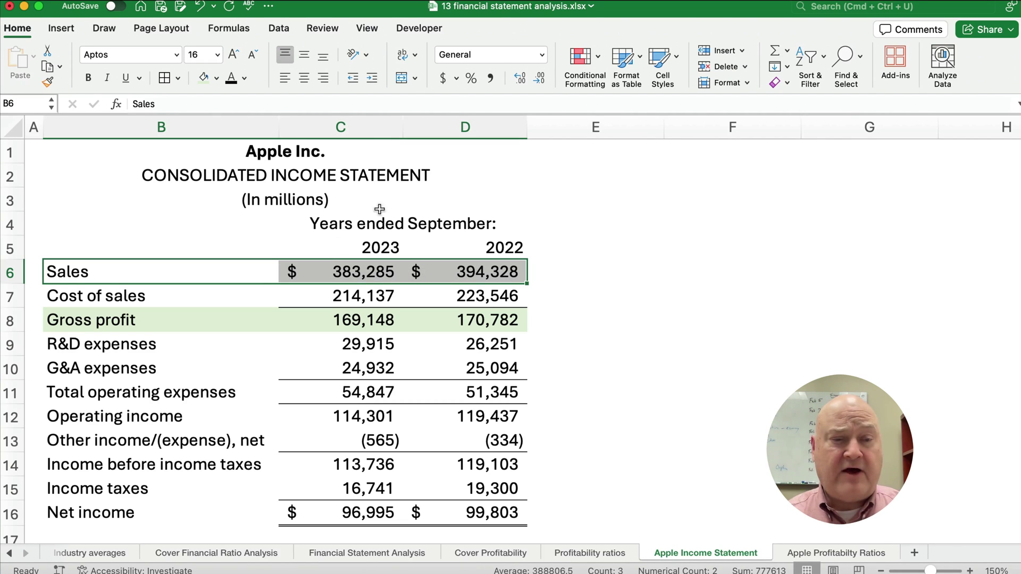
click(121, 298)
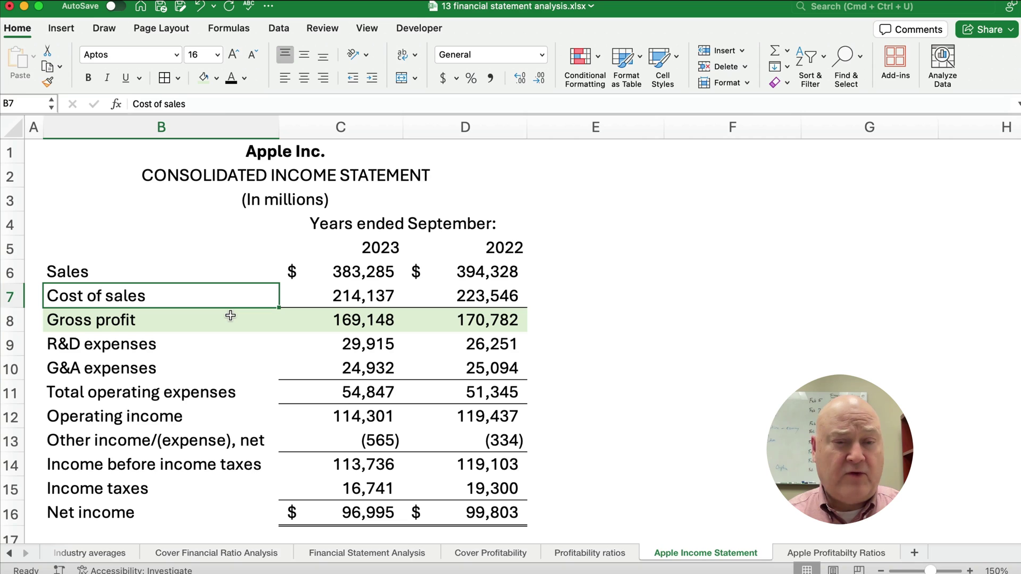
click(343, 296)
shift+click(469, 296)
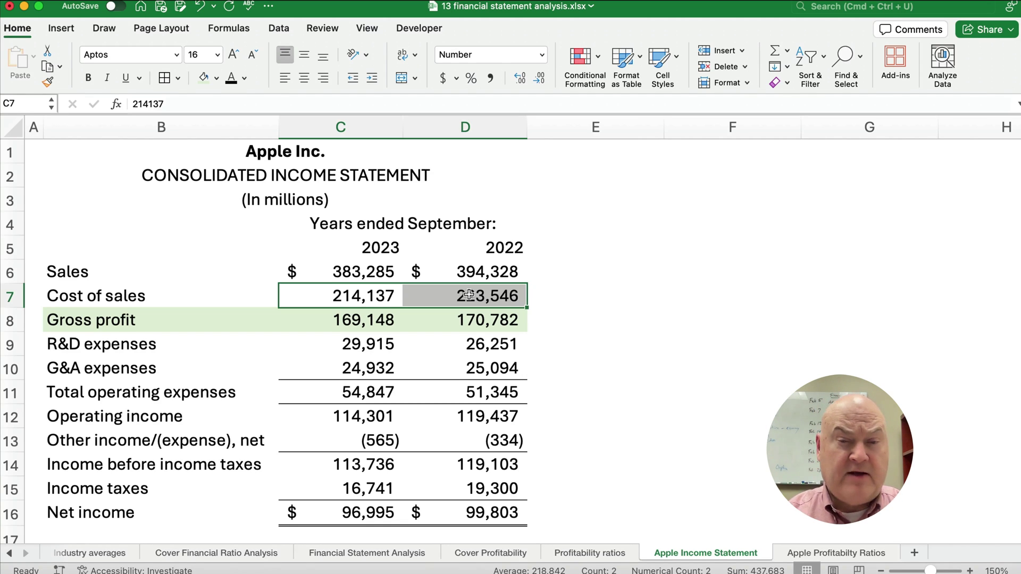
click(380, 321)
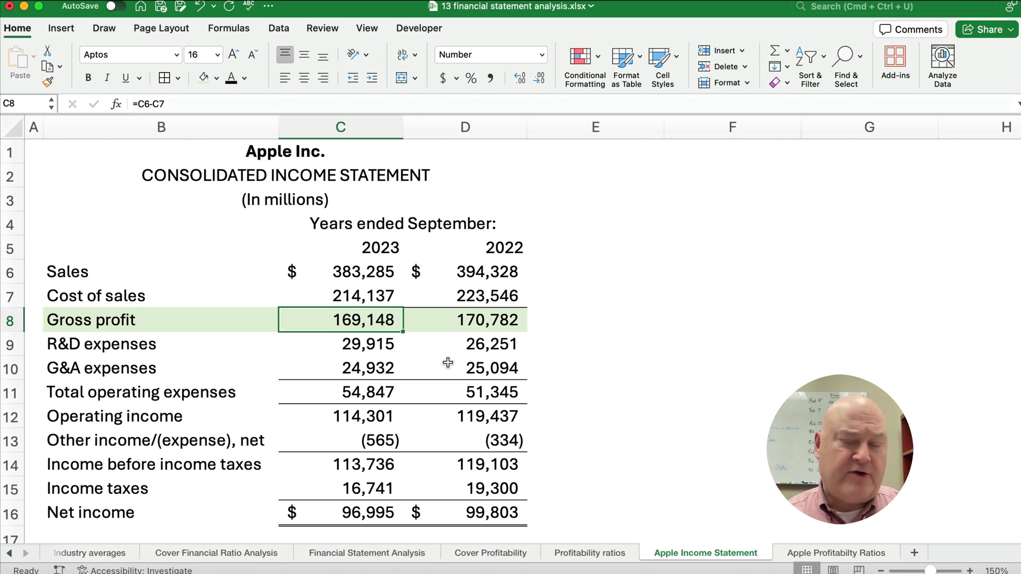
click(57, 344)
drag(57, 344, 504, 362)
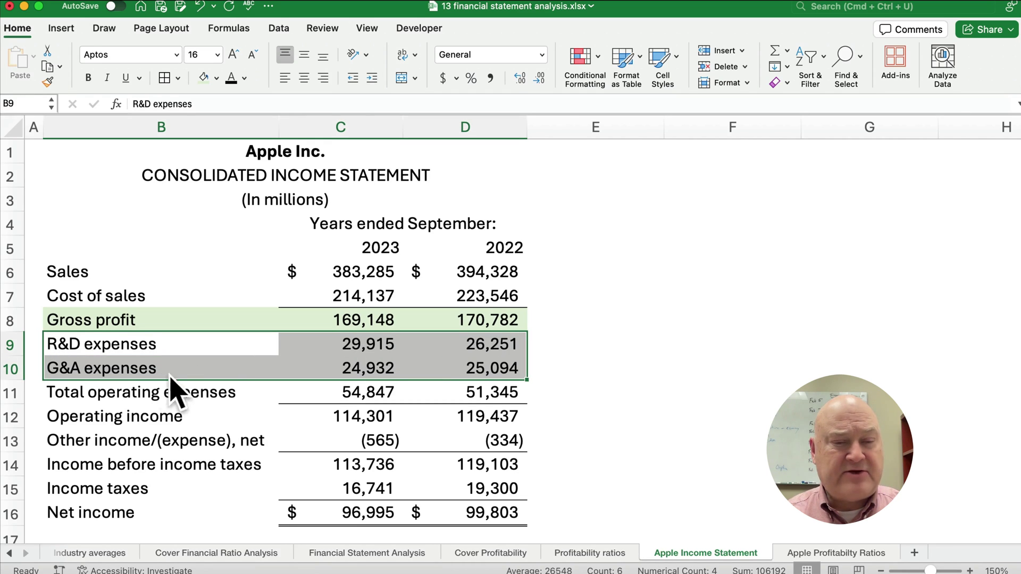
drag(106, 397, 506, 389)
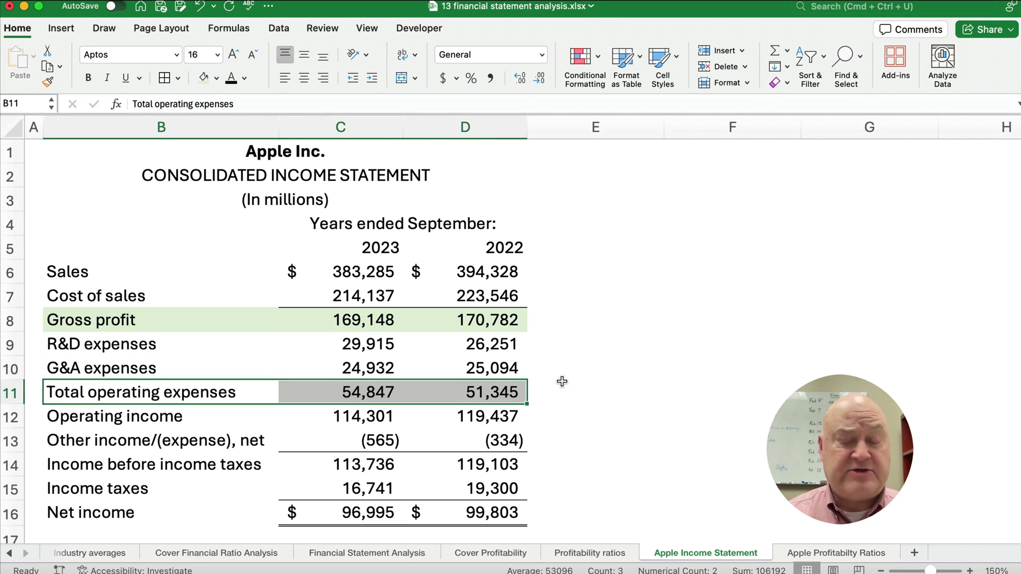
drag(71, 422, 480, 420)
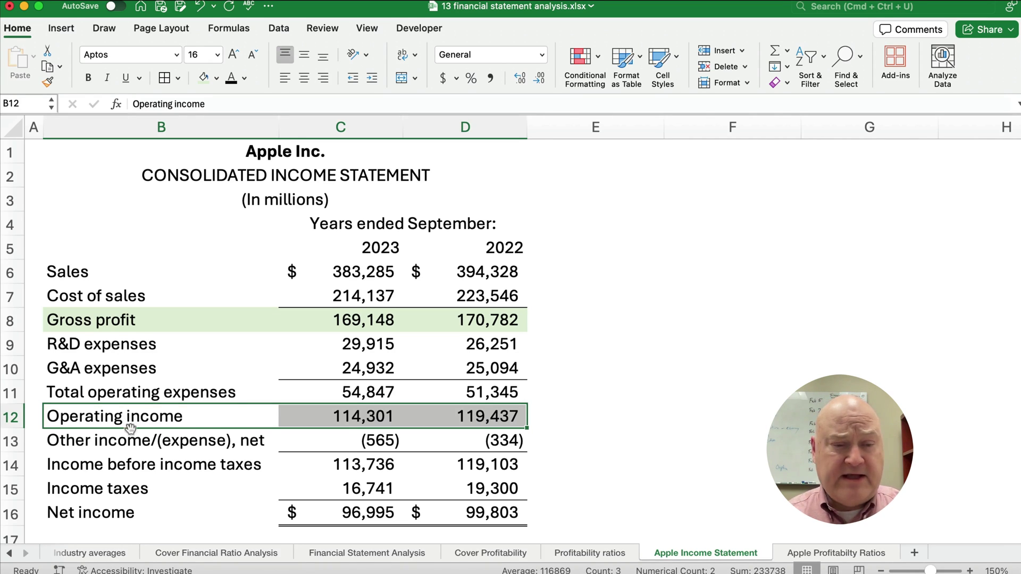
click(78, 440)
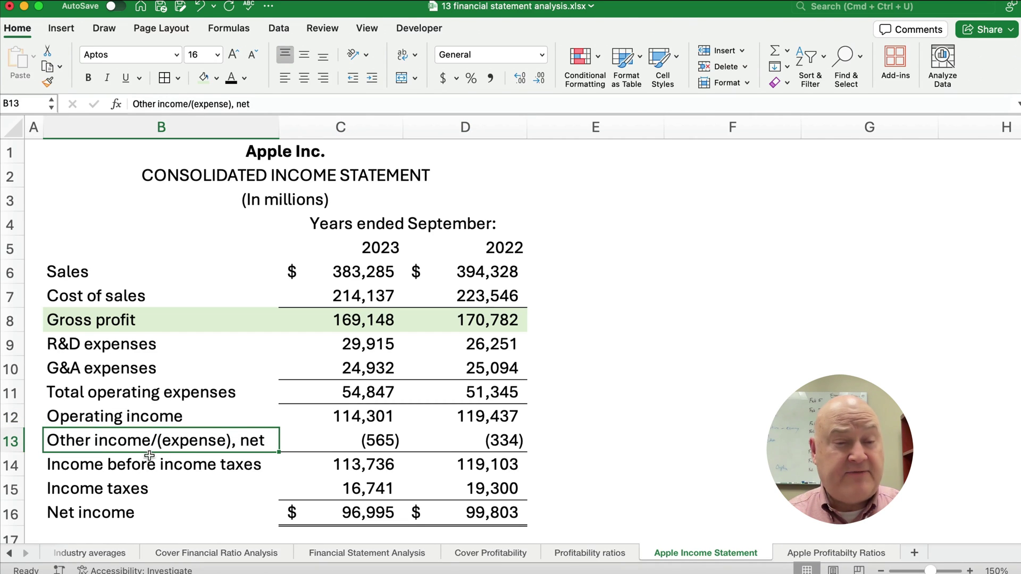
click(86, 487)
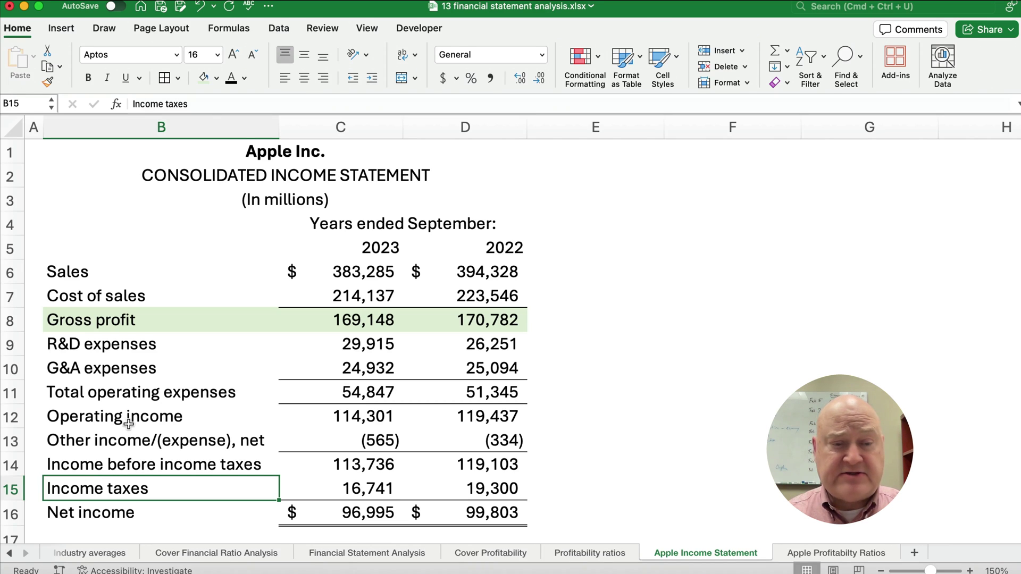
Enter the label EBIT in E12 beside the Operating income row and clear that cell again
click(560, 415)
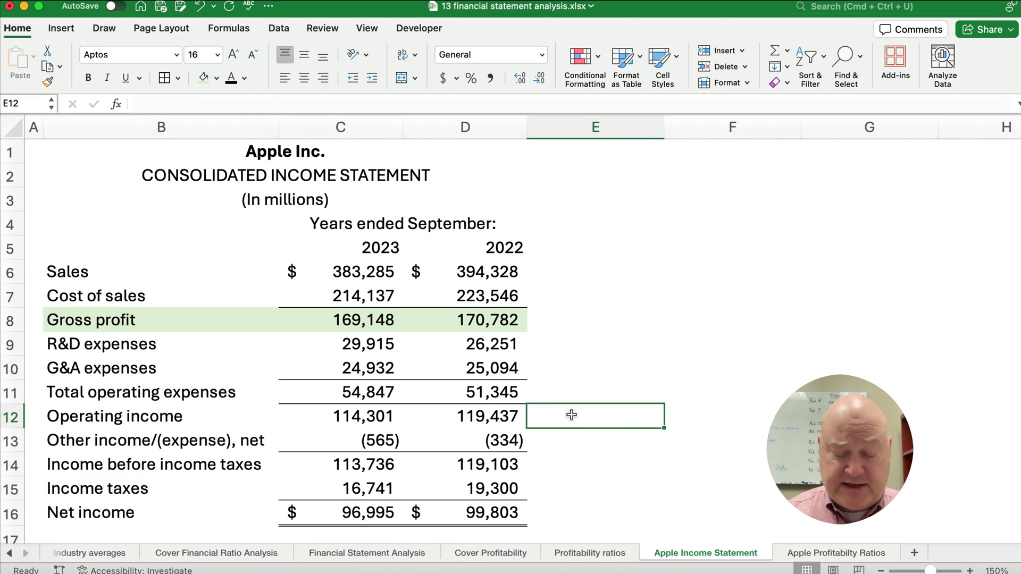
text(EBIT)
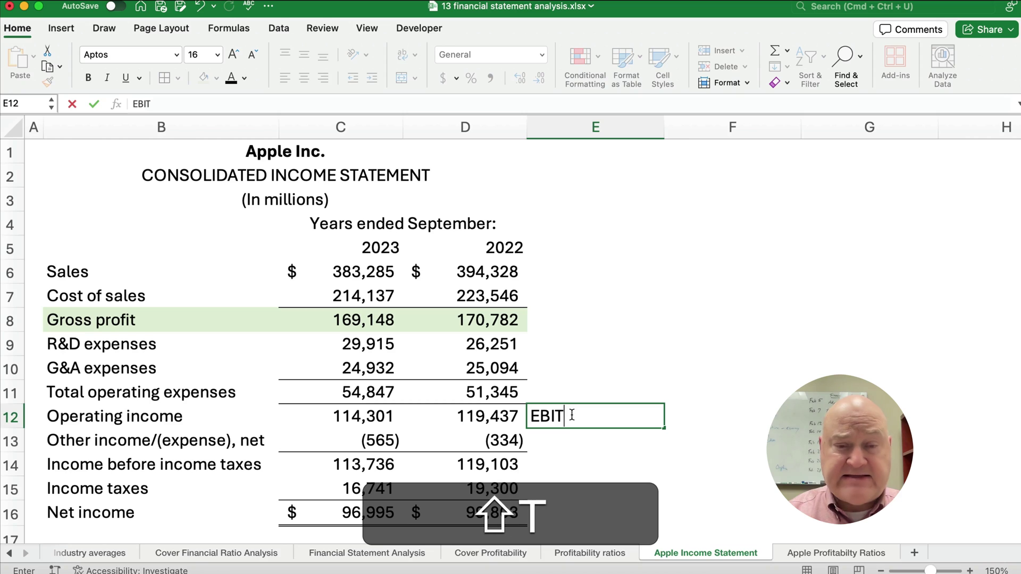
key(Return)
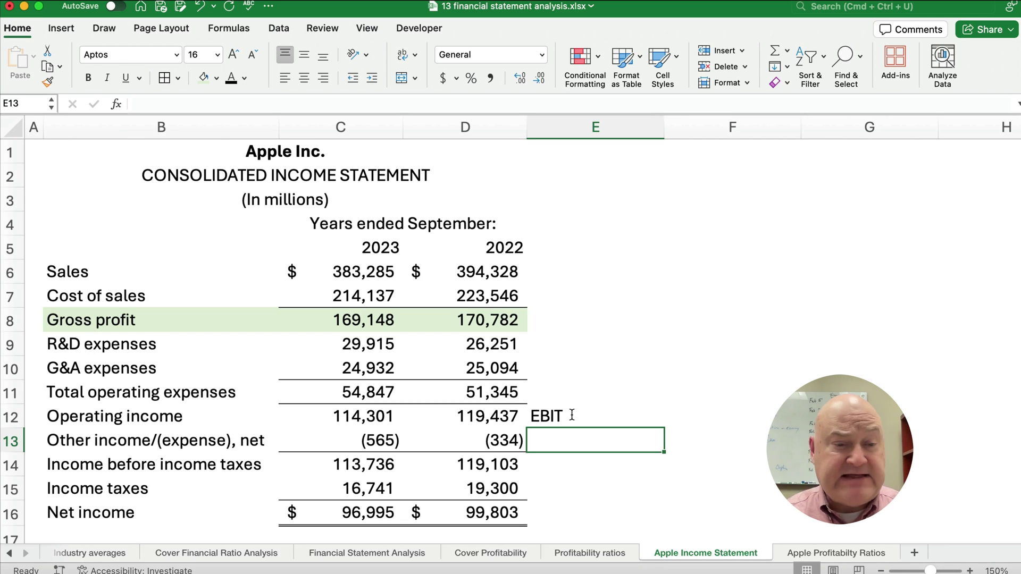
click(572, 415)
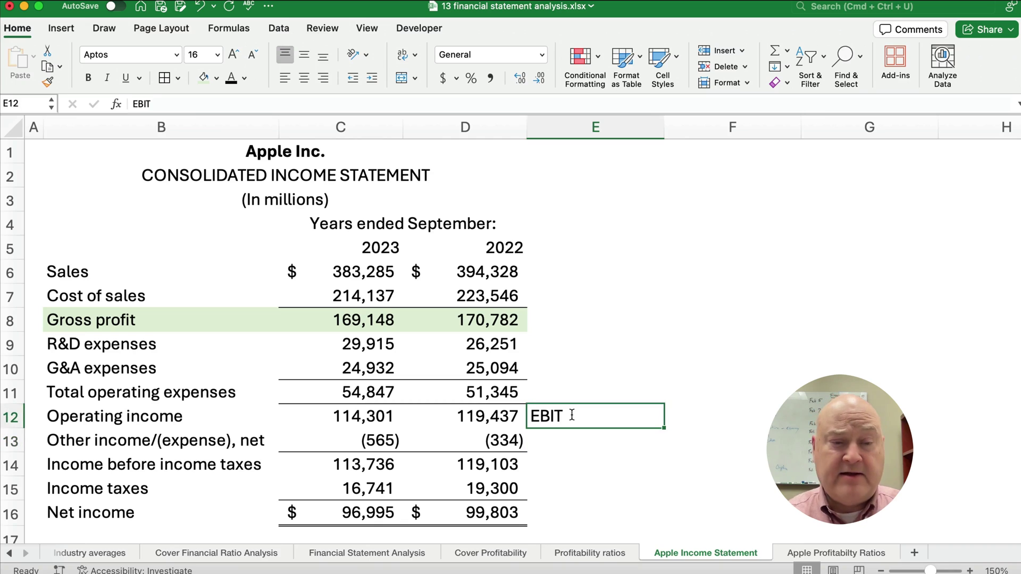
key(Delete)
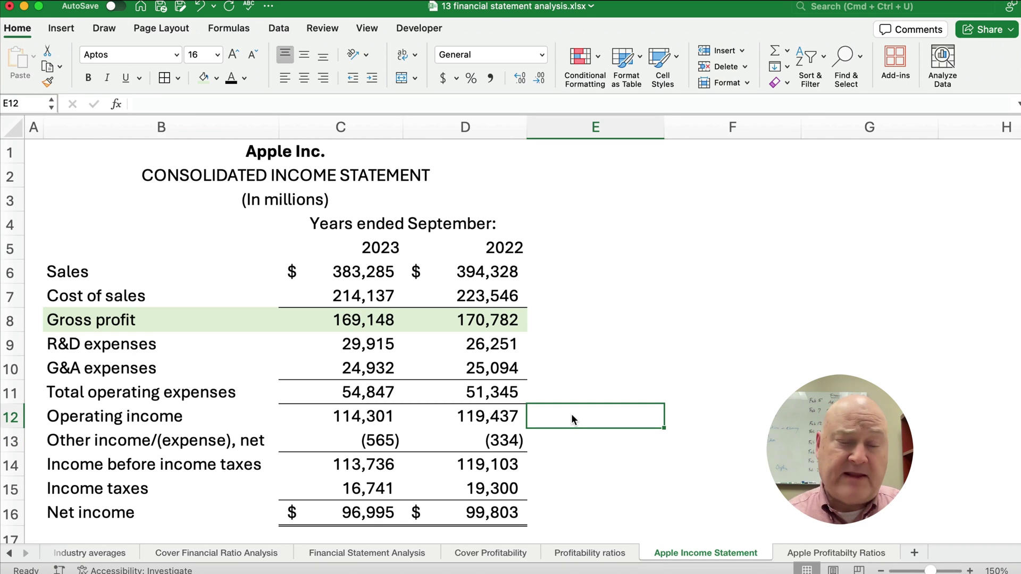
Fill the Operating income row, B12:D12, with the same light green as the Gross profit row
click(82, 416)
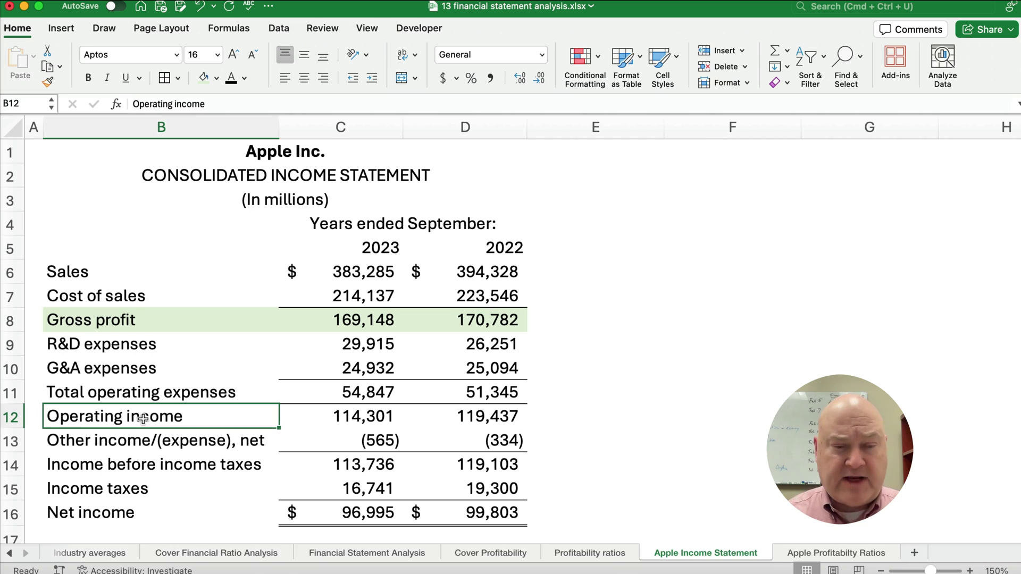
drag(126, 424, 448, 412)
click(204, 78)
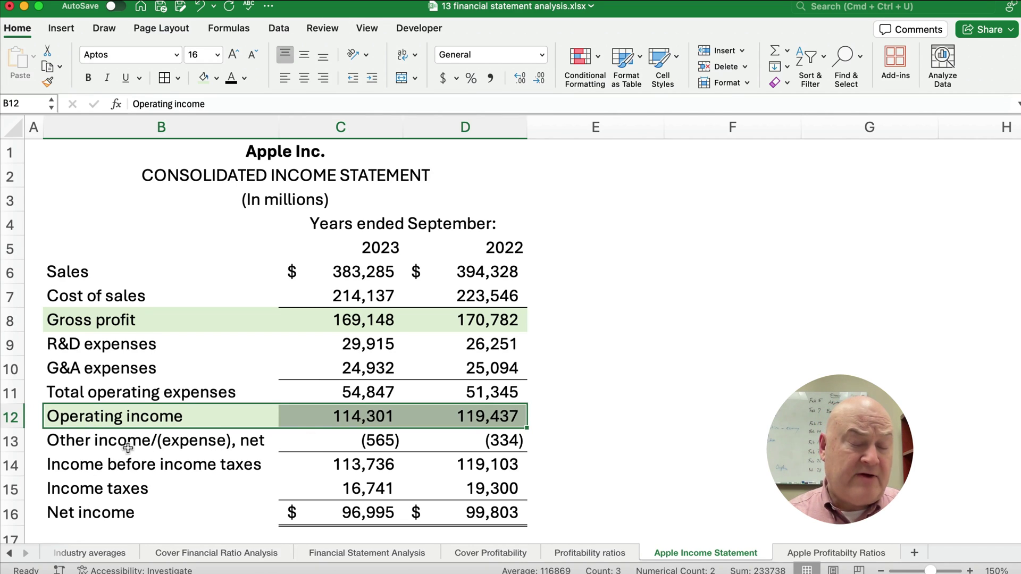
Fill the Income before income taxes row, B14:D14, and the Net income row, B16:D16, with light green
drag(73, 444, 456, 440)
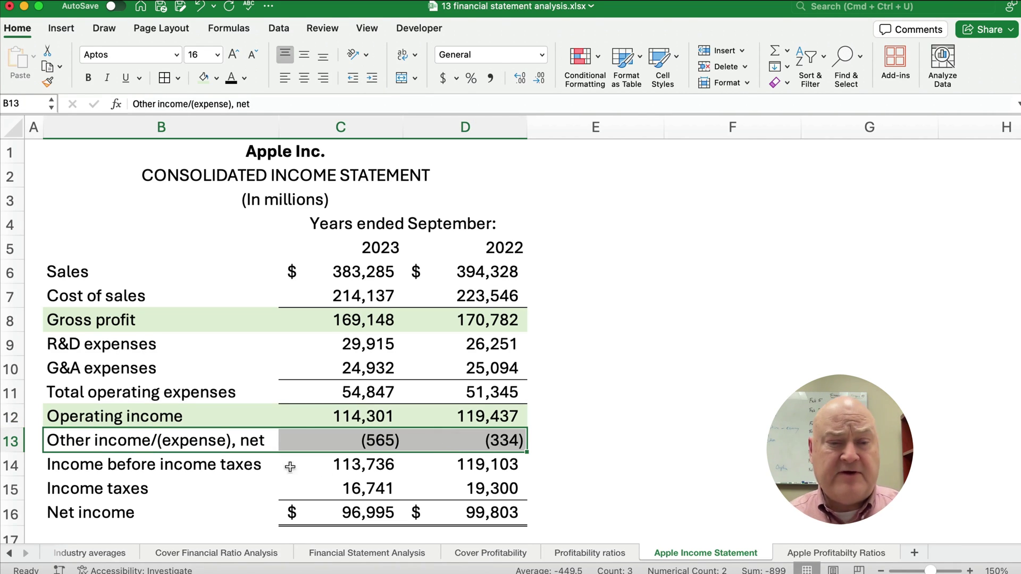
click(68, 466)
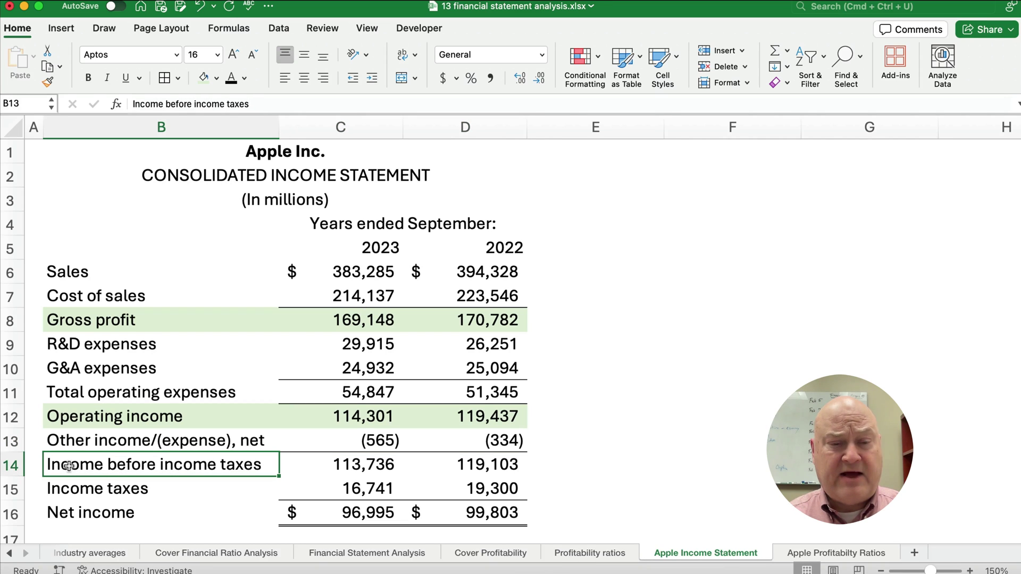
drag(70, 466, 441, 459)
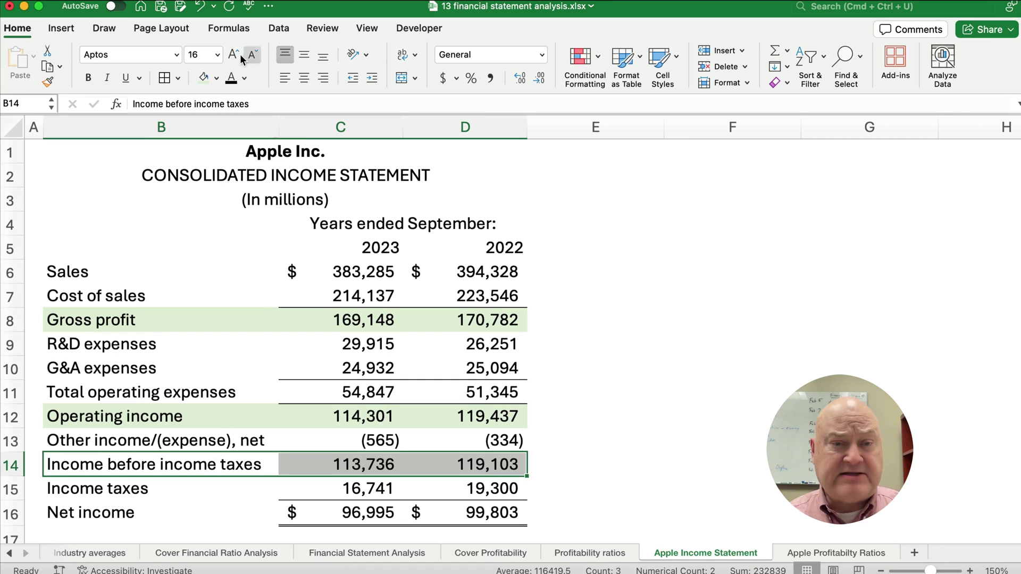
click(204, 80)
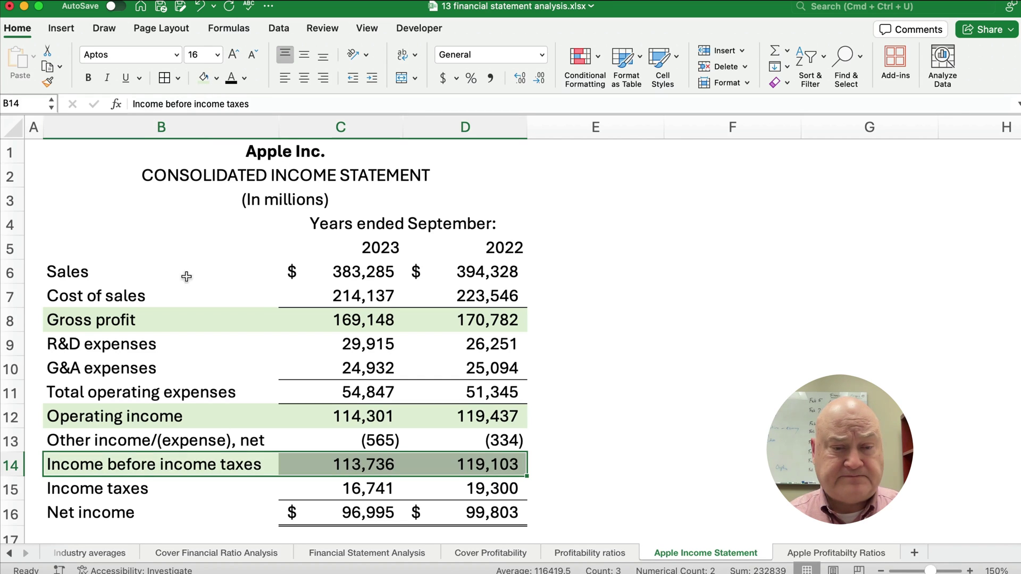
drag(74, 513, 476, 509)
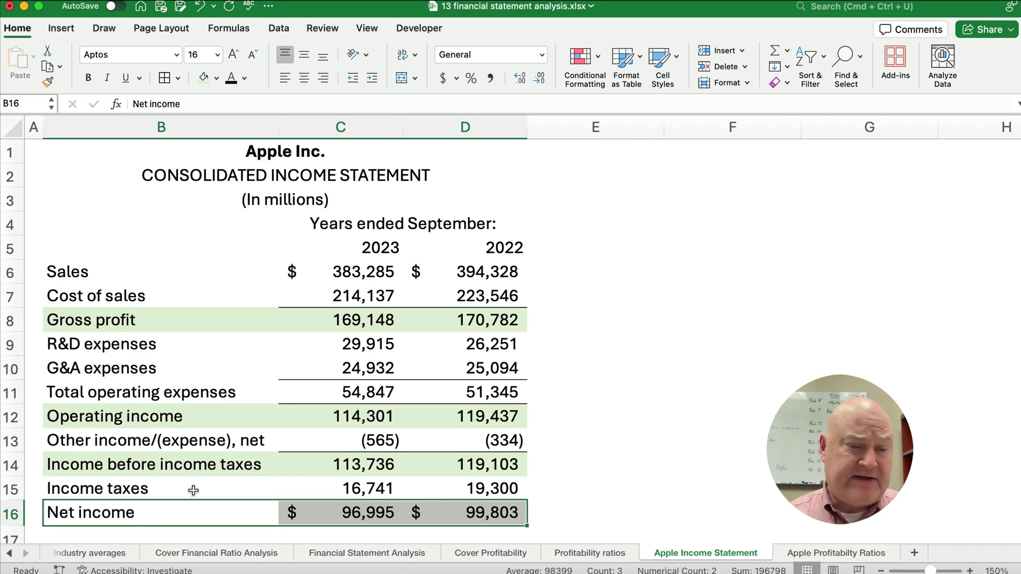
click(205, 81)
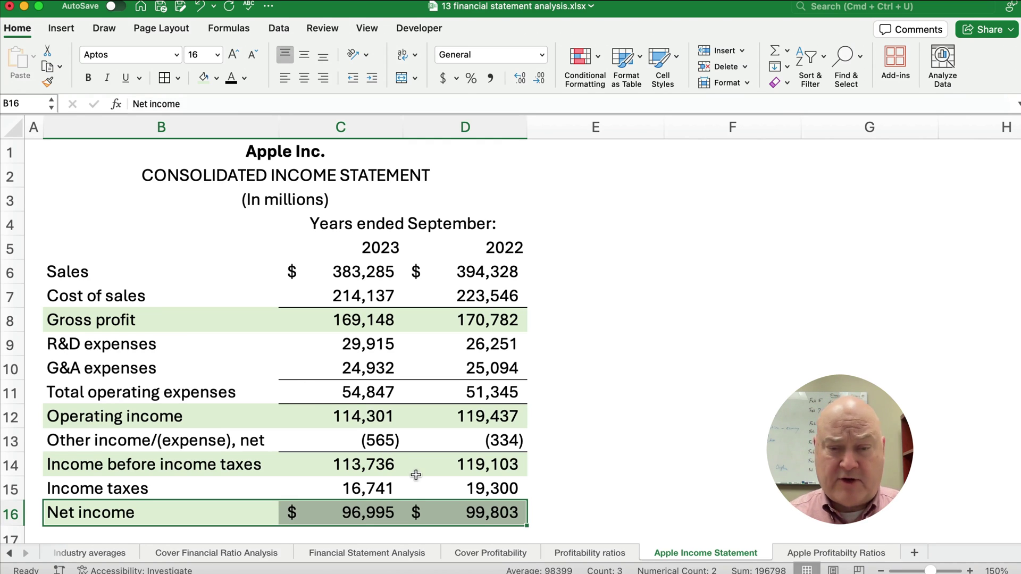
Review the three margin ratios in B11:B13 of the Profitability ratios sheet and the formulas on the Apple Profitability Ratios sheet
click(561, 553)
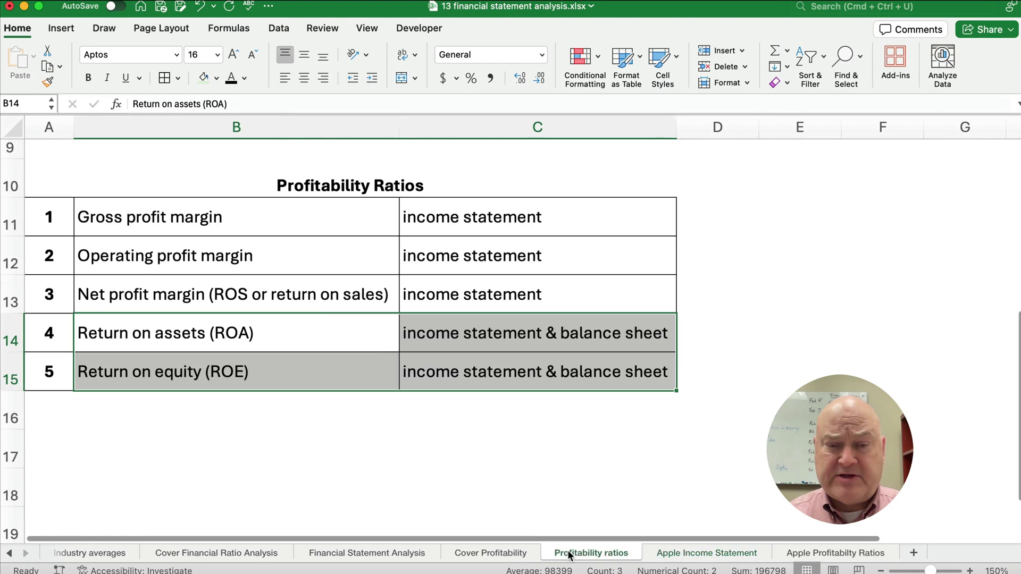
click(140, 222)
drag(140, 222, 161, 283)
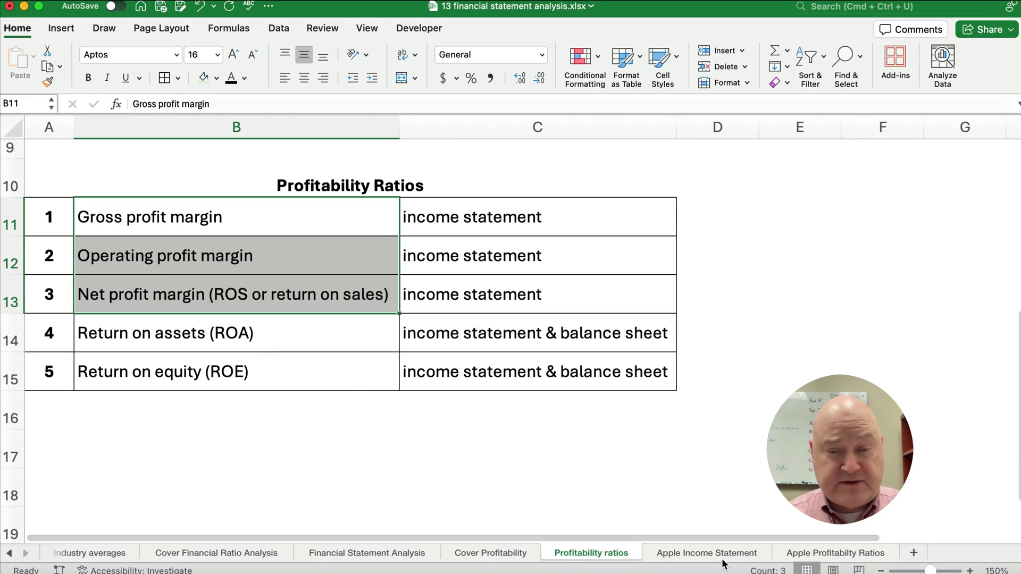
click(812, 555)
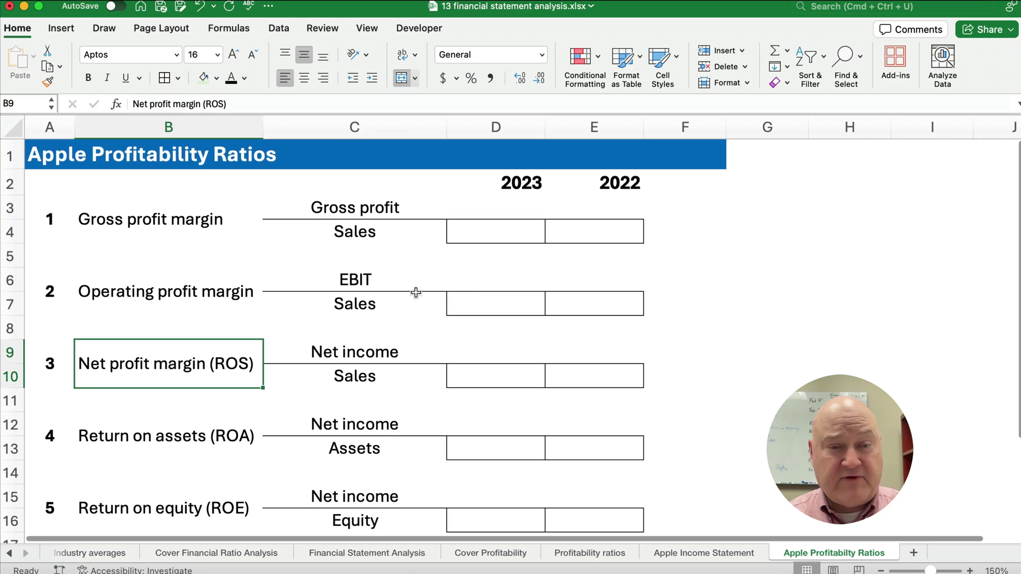
Remove the fill from the Income before income taxes row, B14:D14, on the Apple Income Statement sheet
click(677, 554)
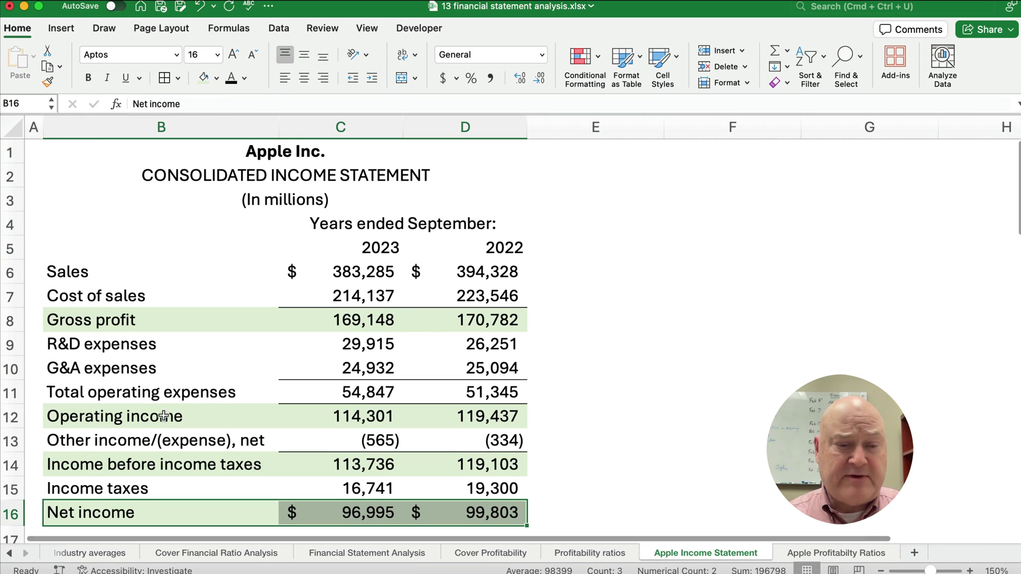
drag(67, 463, 444, 465)
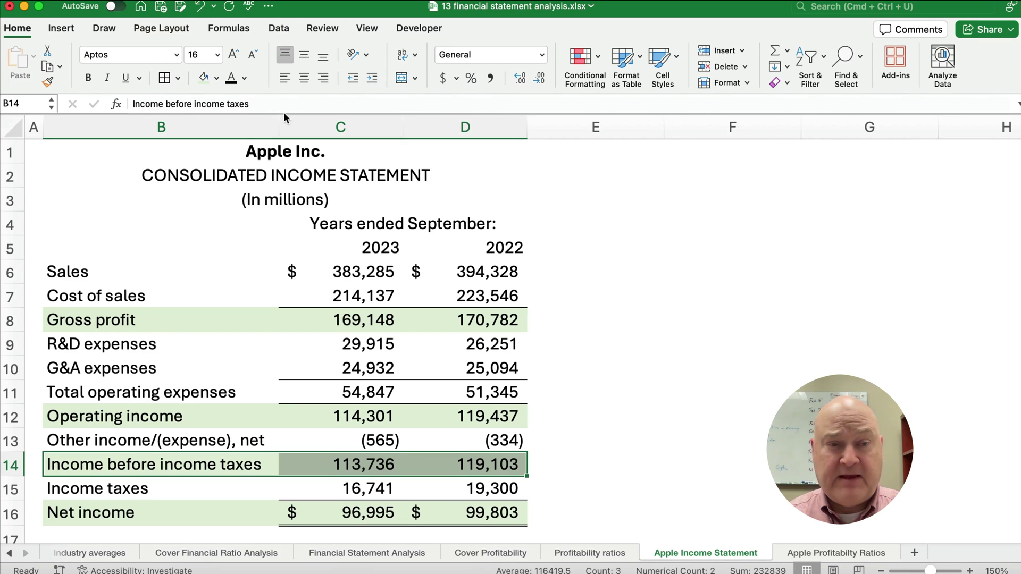
click(217, 78)
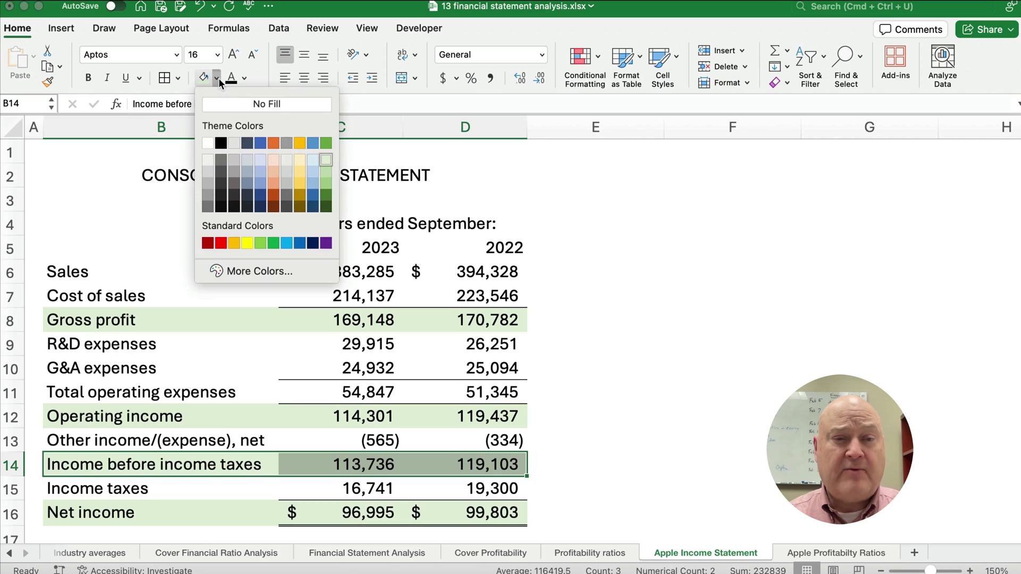
click(234, 103)
Calculate the 2023 gross profit margin in E8 with the formula =C8/C6
click(572, 322)
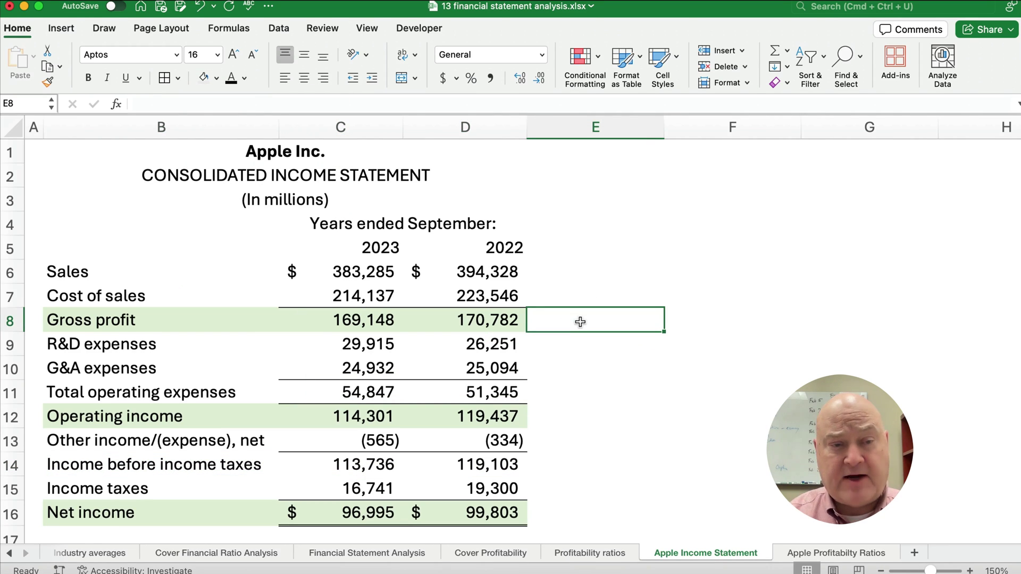
text(=)
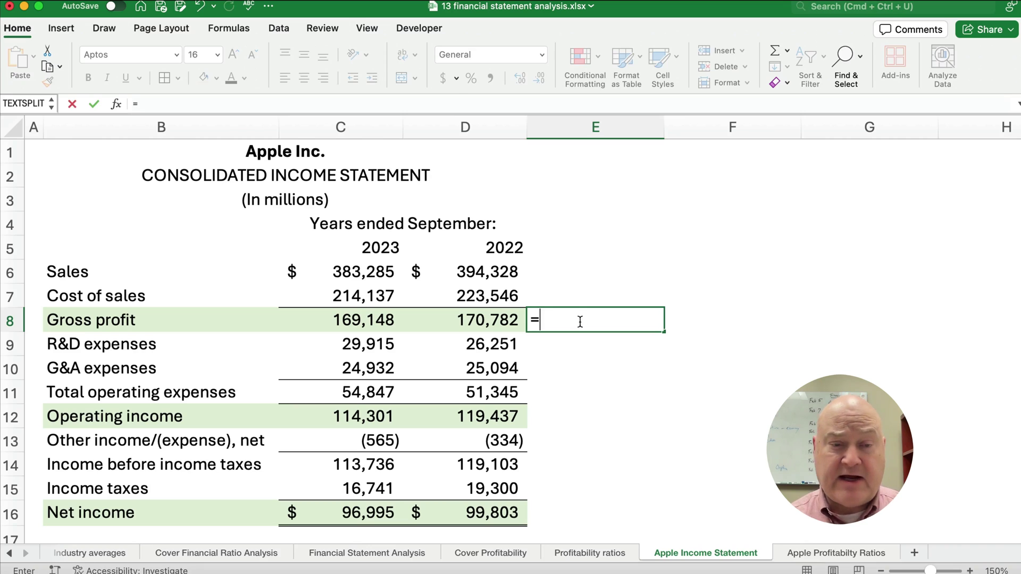
key(Left)
key(Left)
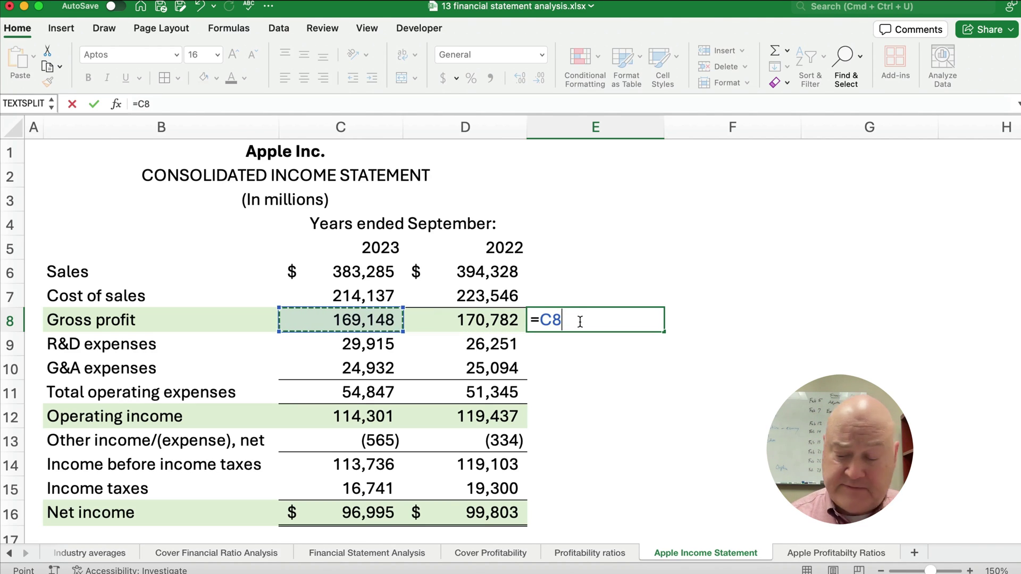
text(/)
key(Up)
key(Up)
key(Left)
key(Left)
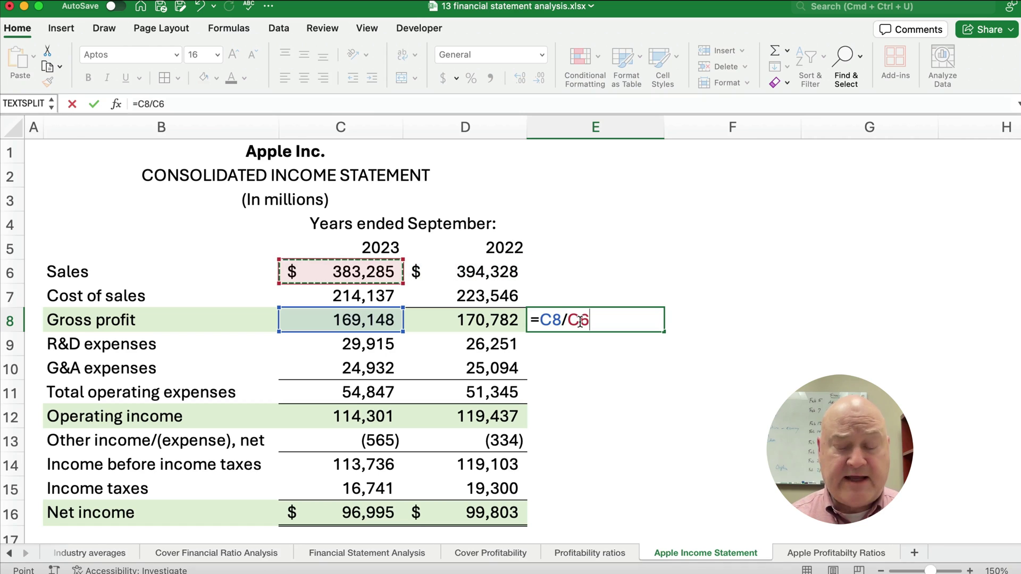
key(Return)
key(Up)
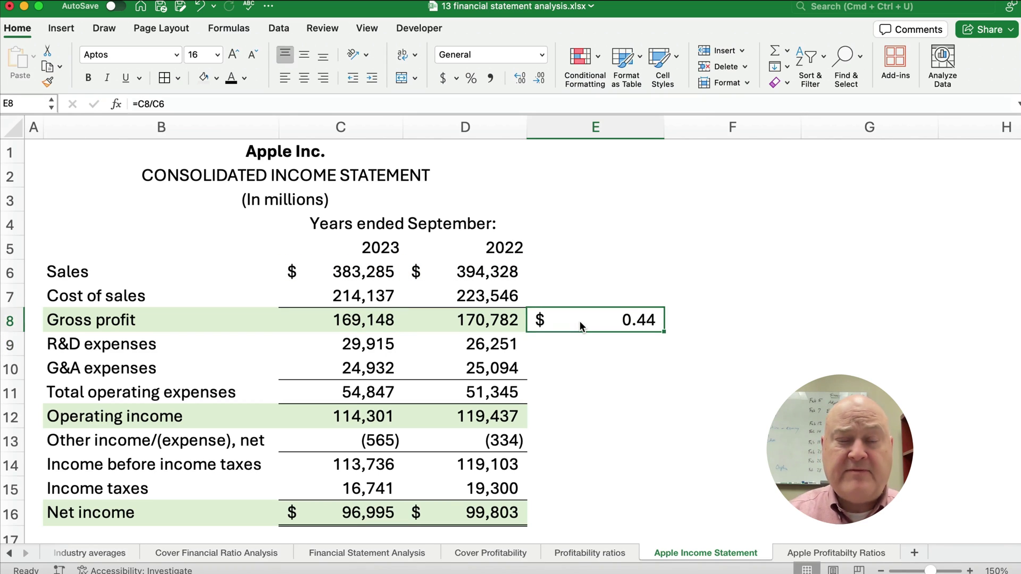
Format E8 as a percentage with one decimal place and check the 2023 Sales and Gross profit cells behind it
click(471, 79)
click(519, 79)
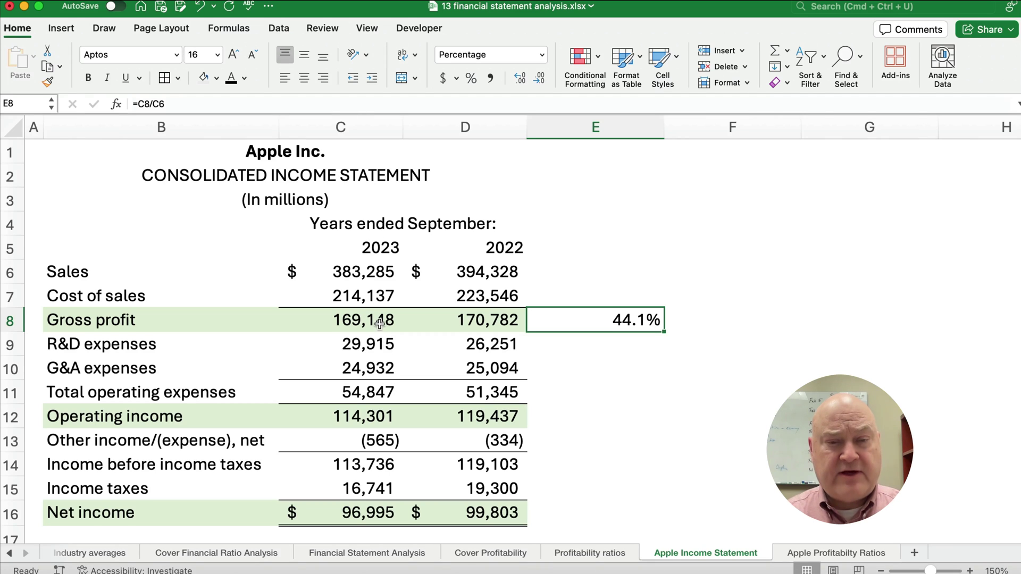
click(337, 272)
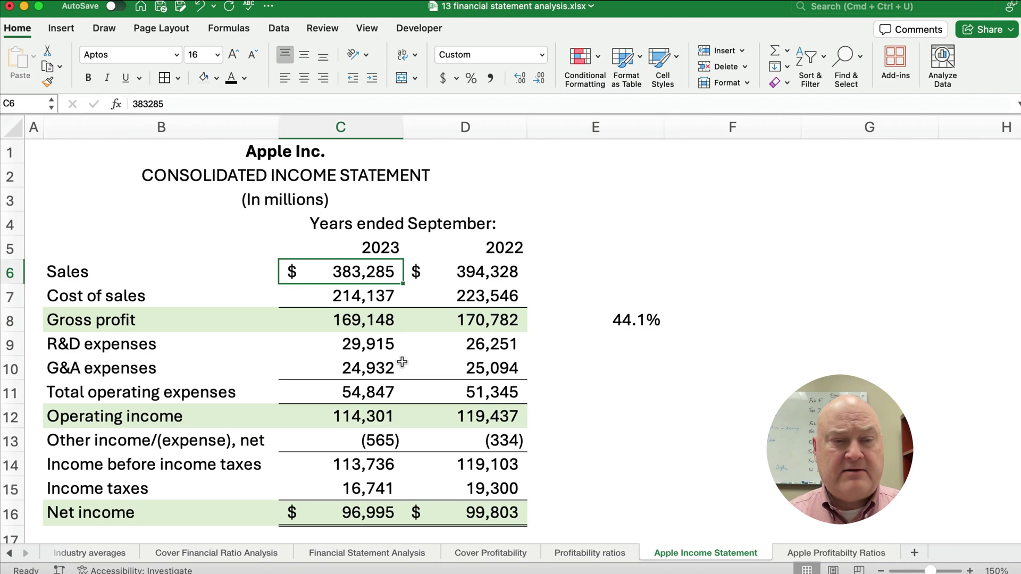
click(354, 322)
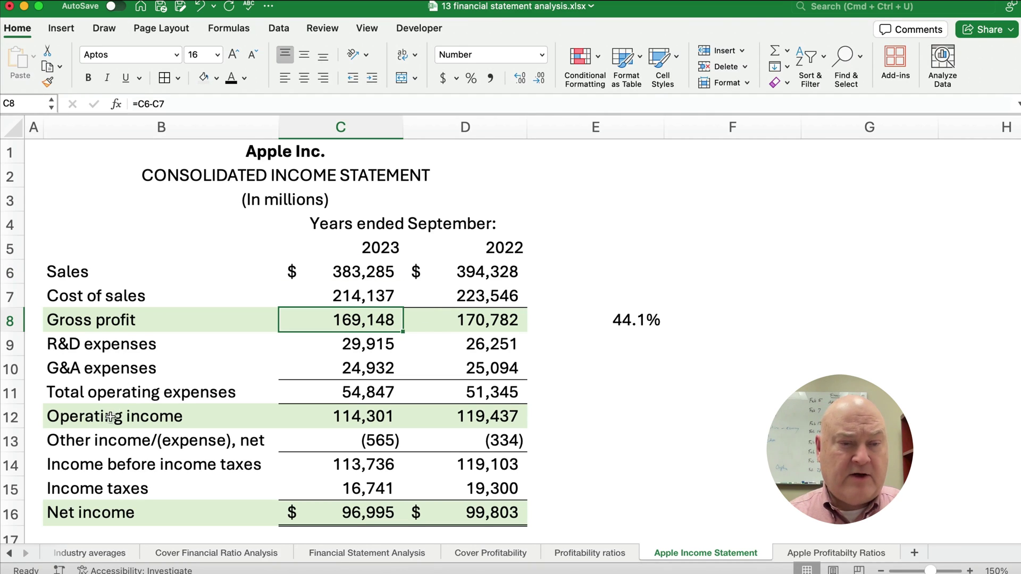
Calculate the 2023 operating profit margin in E12 with the formula =C12/C6
click(625, 417)
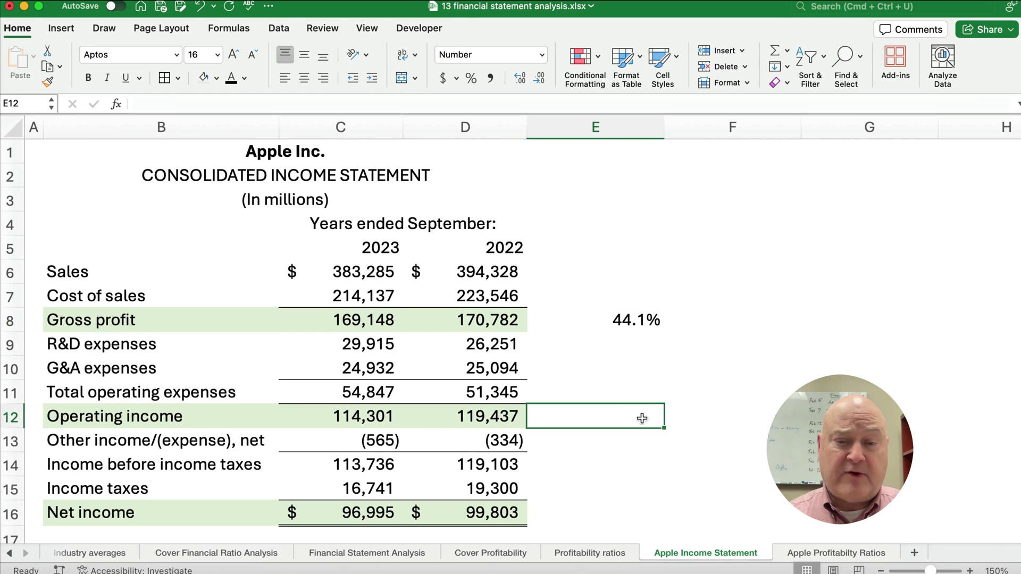
text(=)
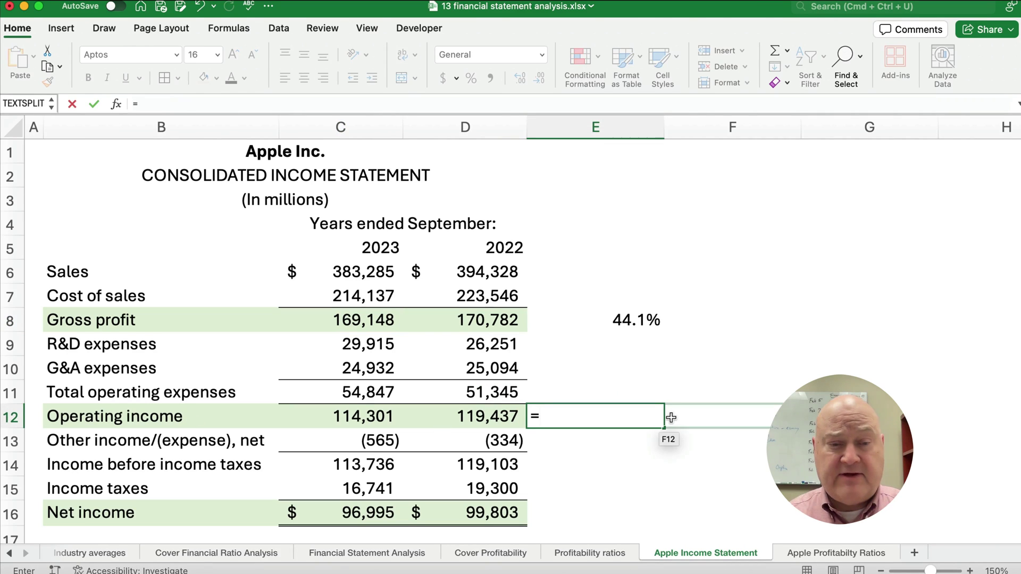
click(388, 415)
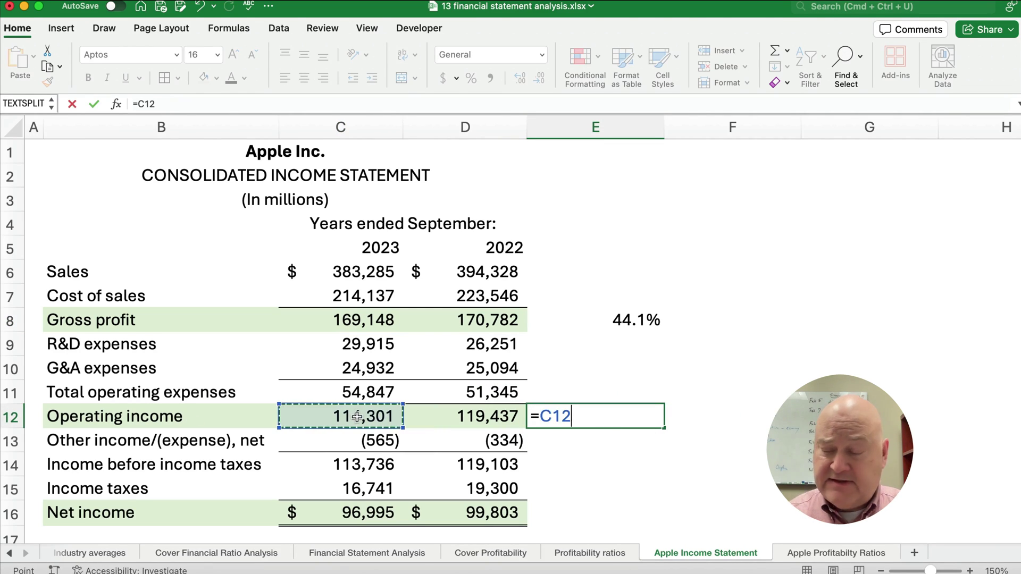
text(/)
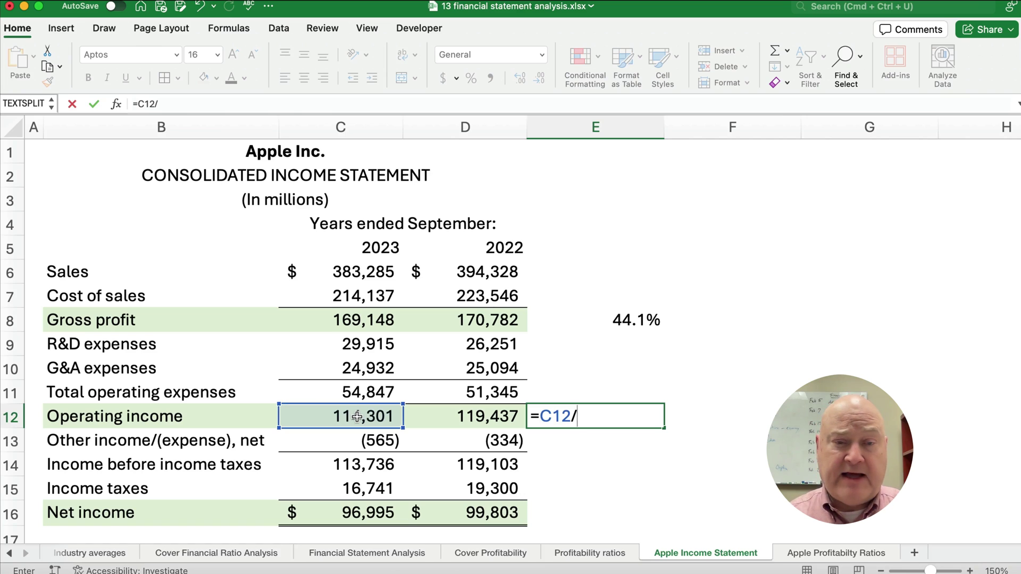
click(349, 279)
key(Return)
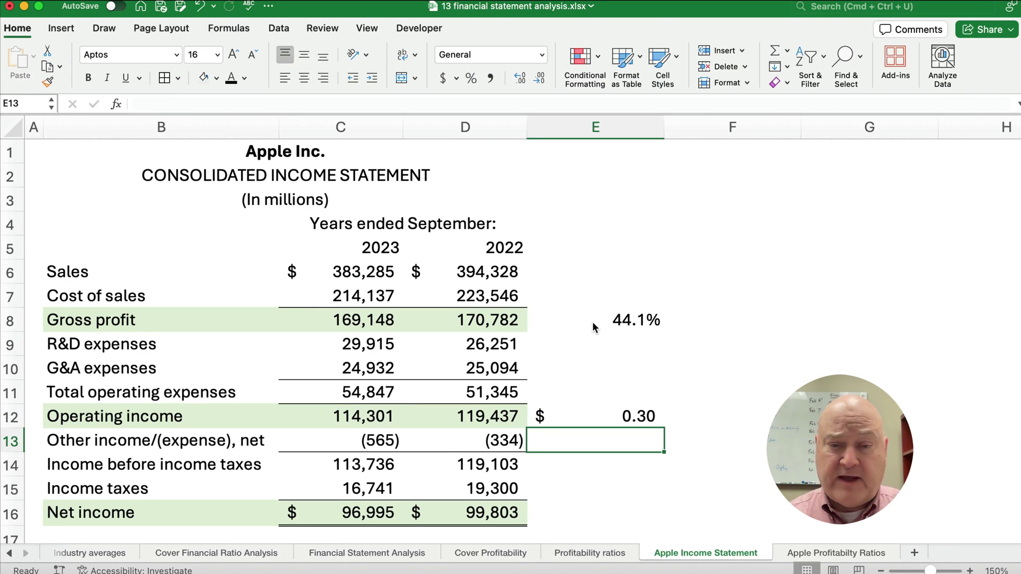
Format the operating profit margin in E12 as a percentage with one decimal place
click(627, 416)
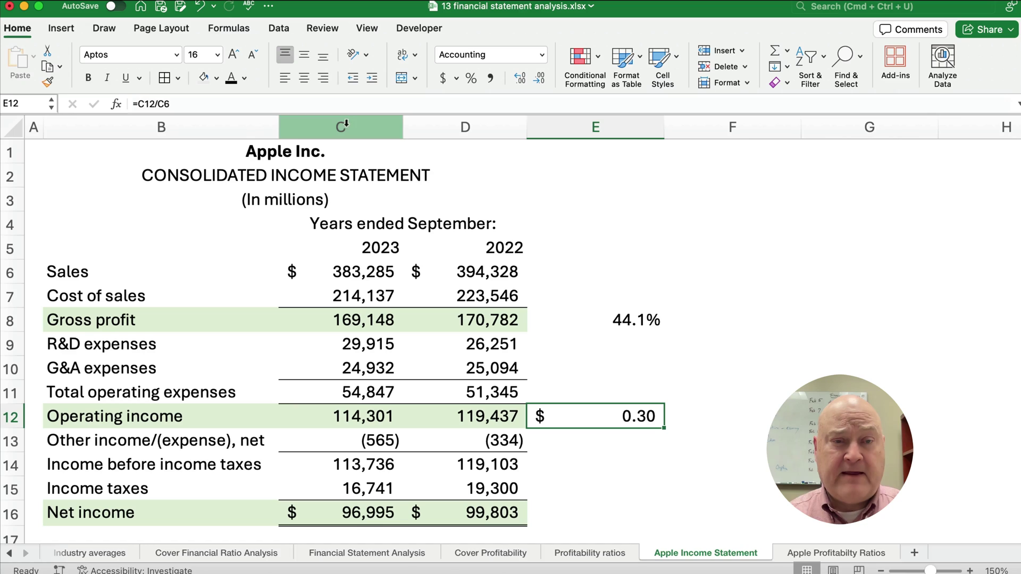
click(469, 79)
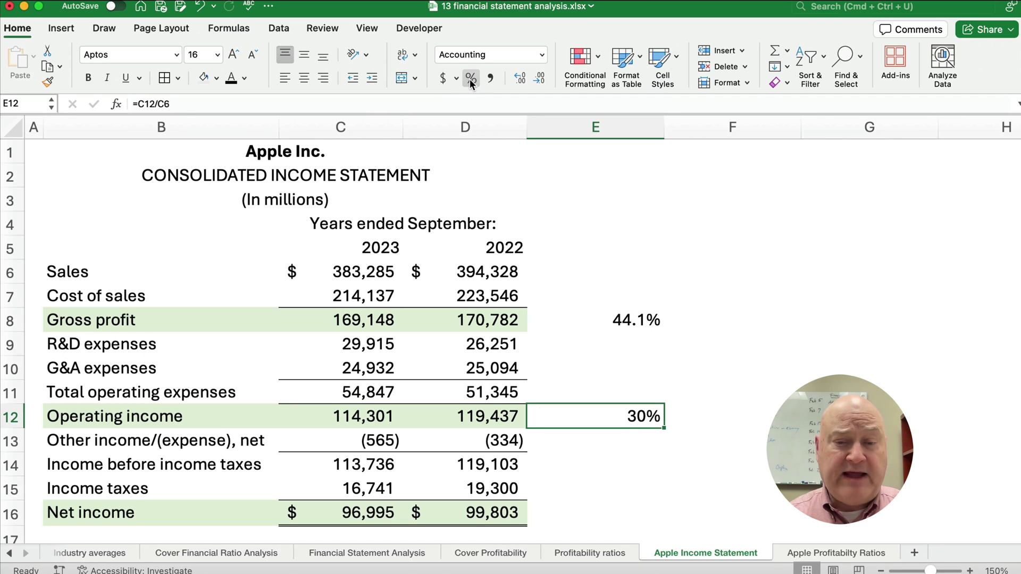
click(520, 79)
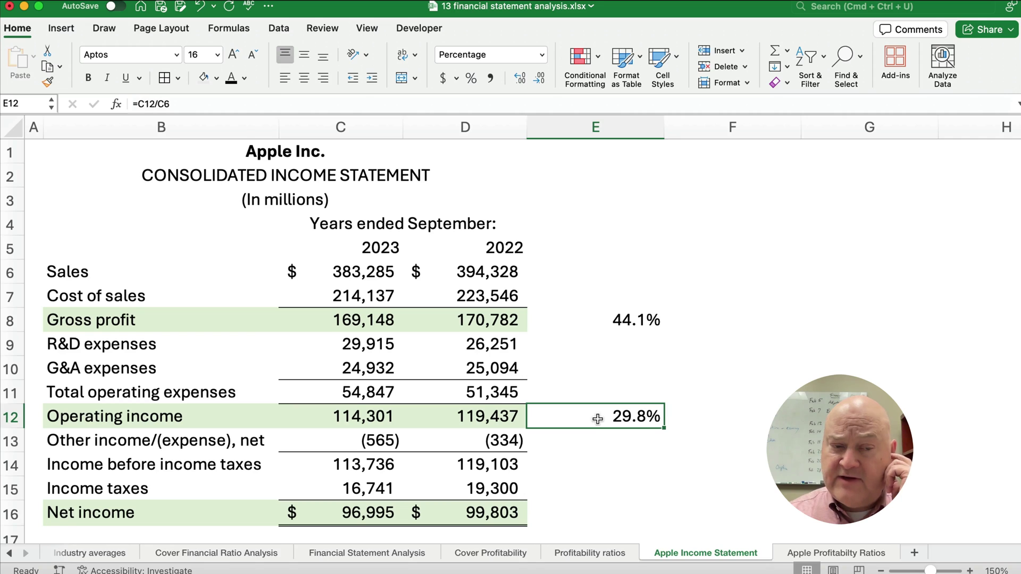
Calculate the 2023 net profit margin in E16 with the formula =C16/C6
click(611, 495)
click(625, 509)
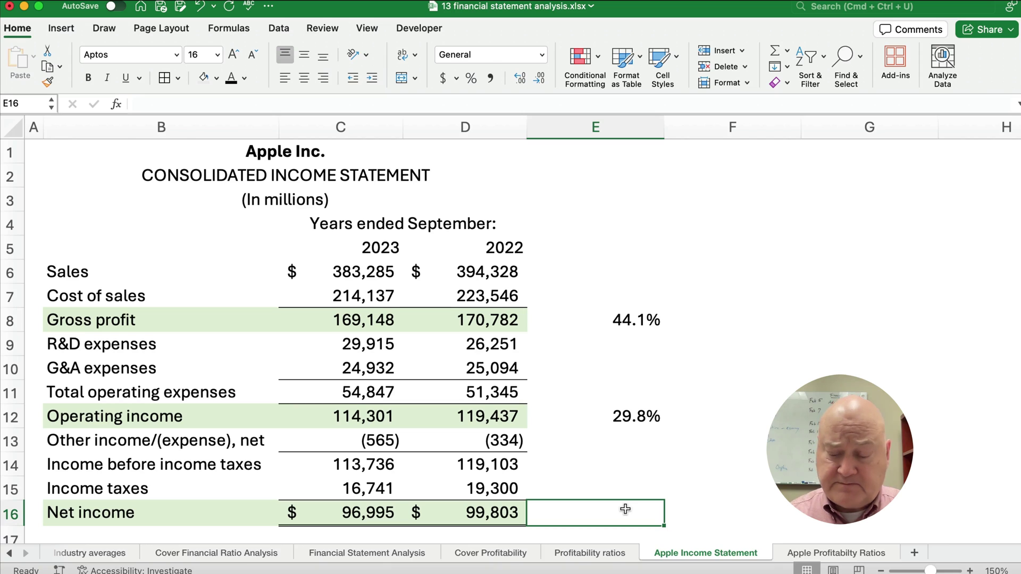
text(=)
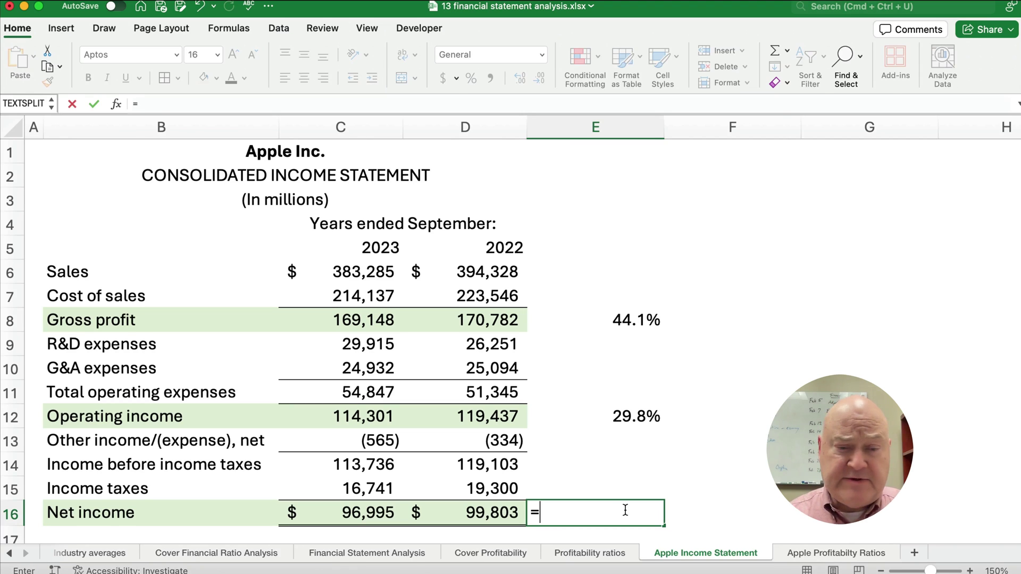
click(373, 512)
text(/)
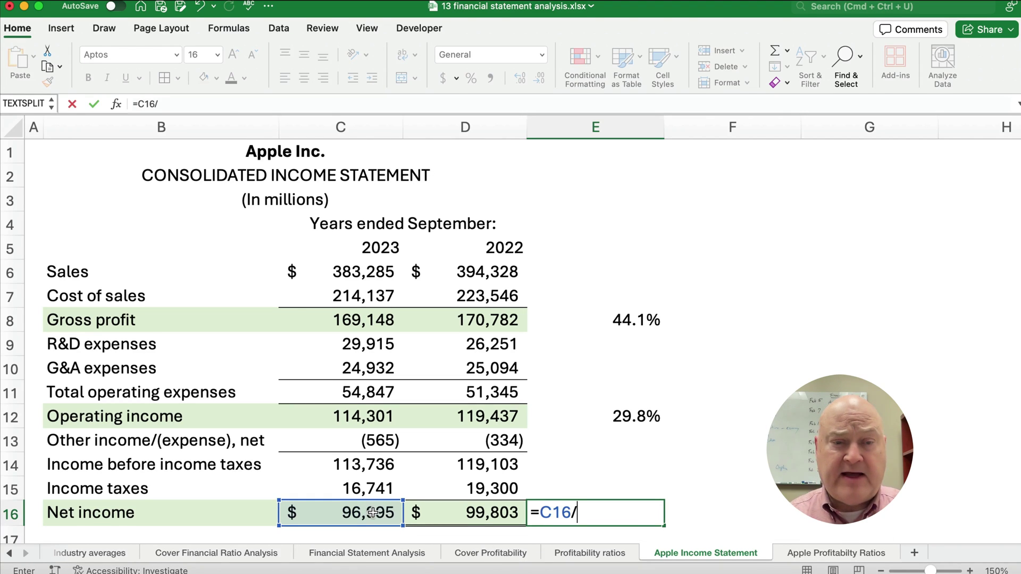
click(348, 273)
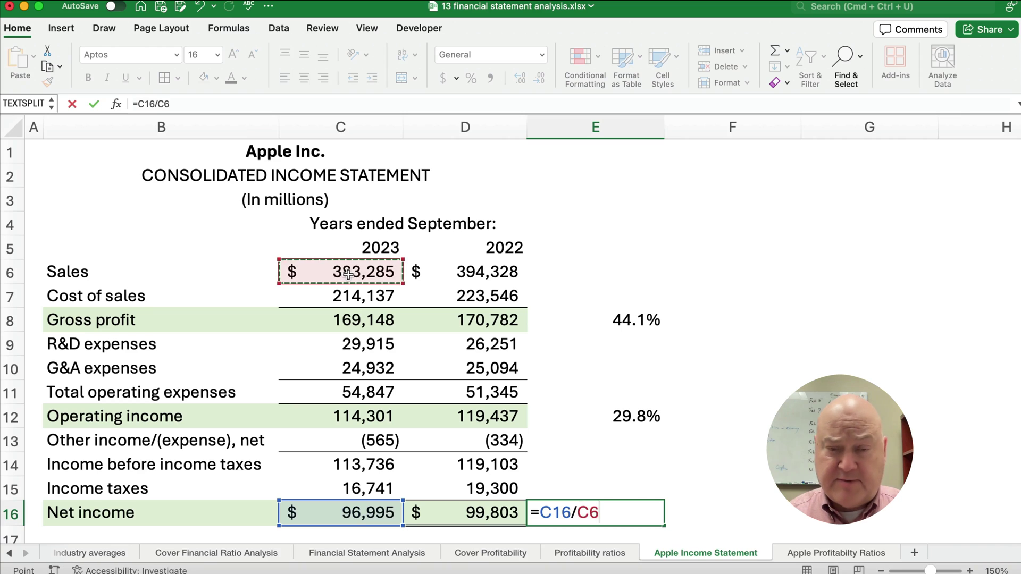
key(Return)
key(Up)
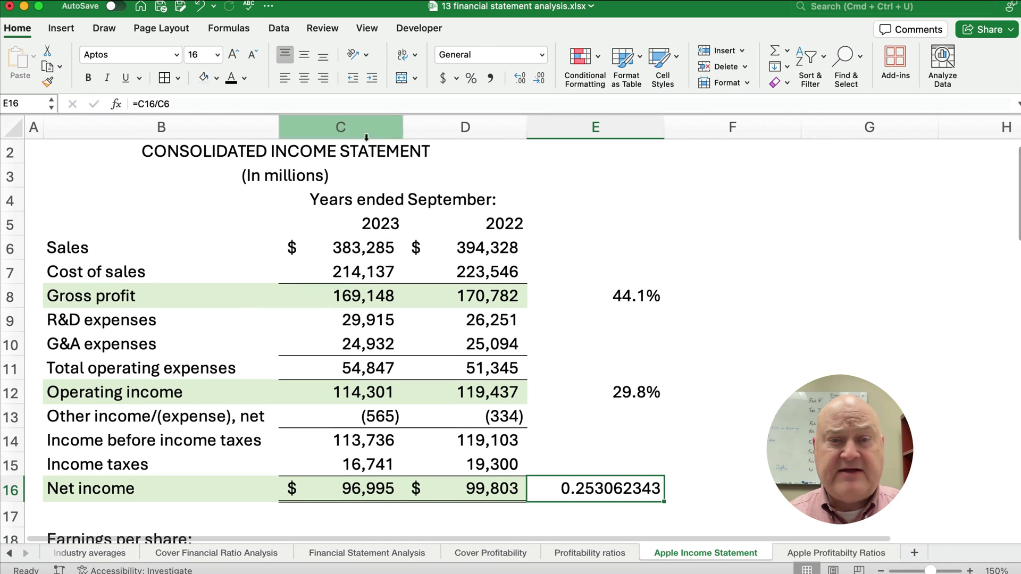
Format the net profit margin in E16 as a percentage with one decimal place
click(469, 84)
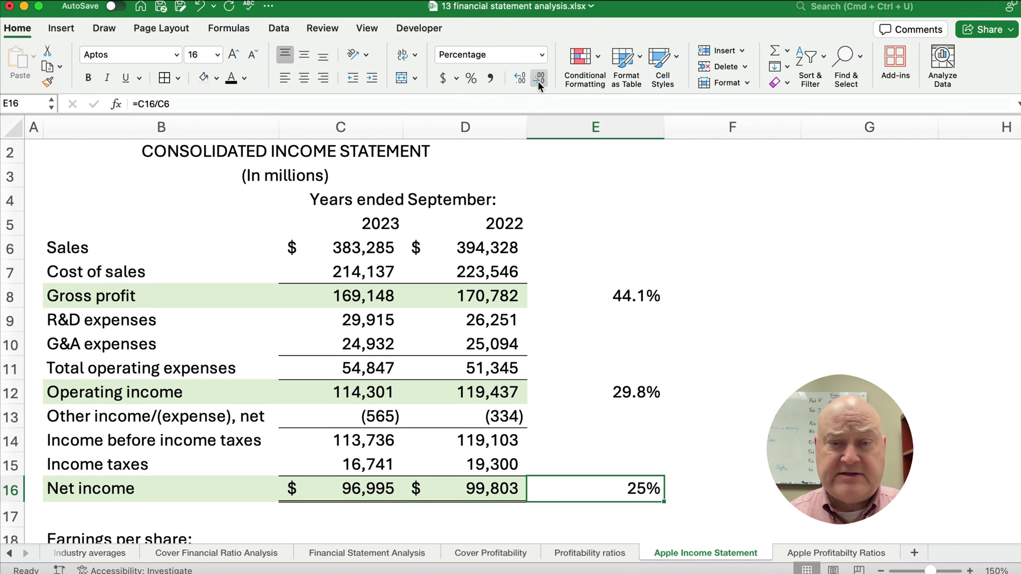
click(519, 81)
scroll(509, 362, up, 1)
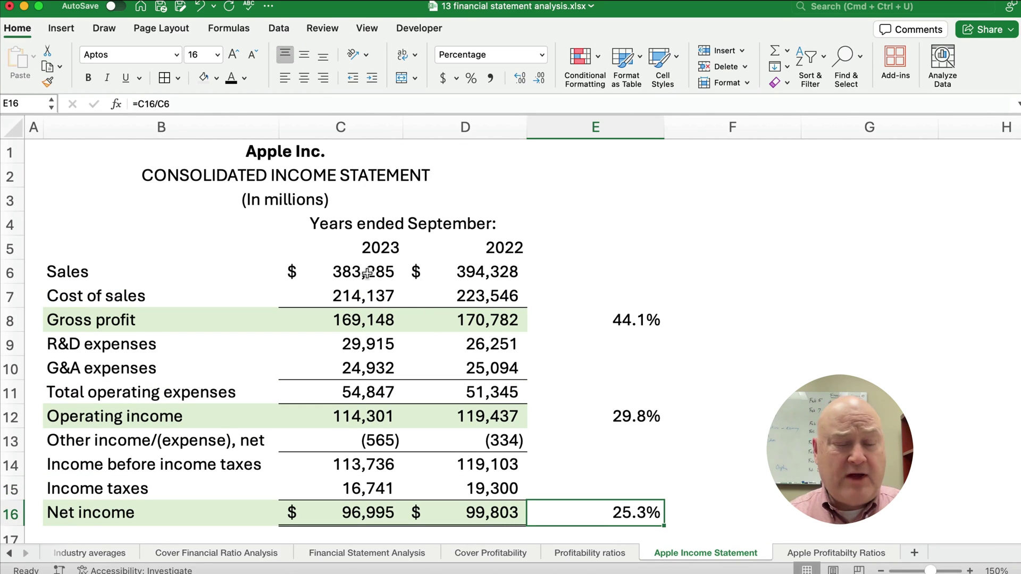
Compare the gross, operating and net margins in E8, E12 and E16 with the Operating income and Net income rows
click(606, 319)
click(612, 391)
click(615, 417)
click(612, 510)
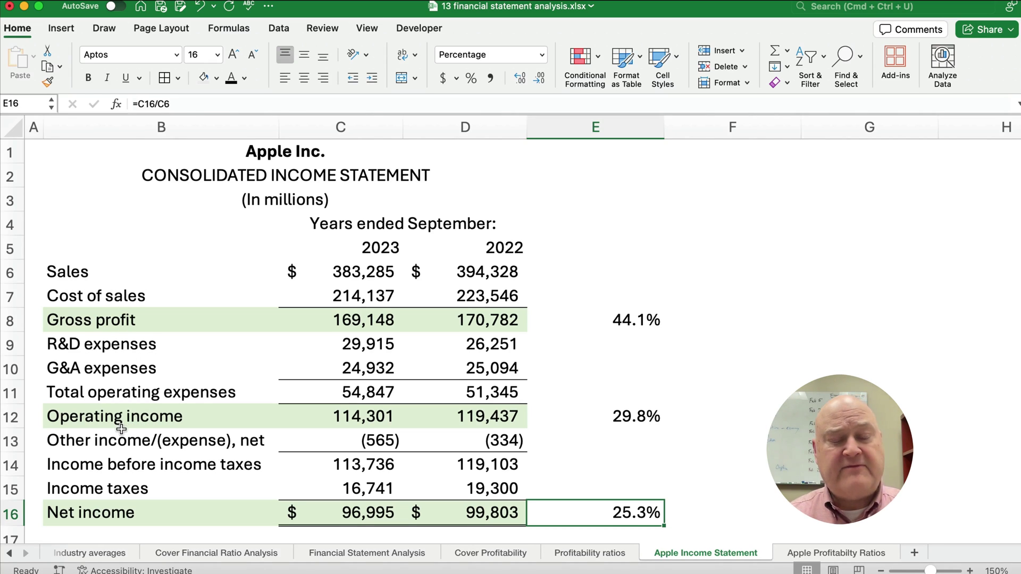
click(85, 421)
drag(189, 419, 463, 419)
drag(107, 507, 420, 509)
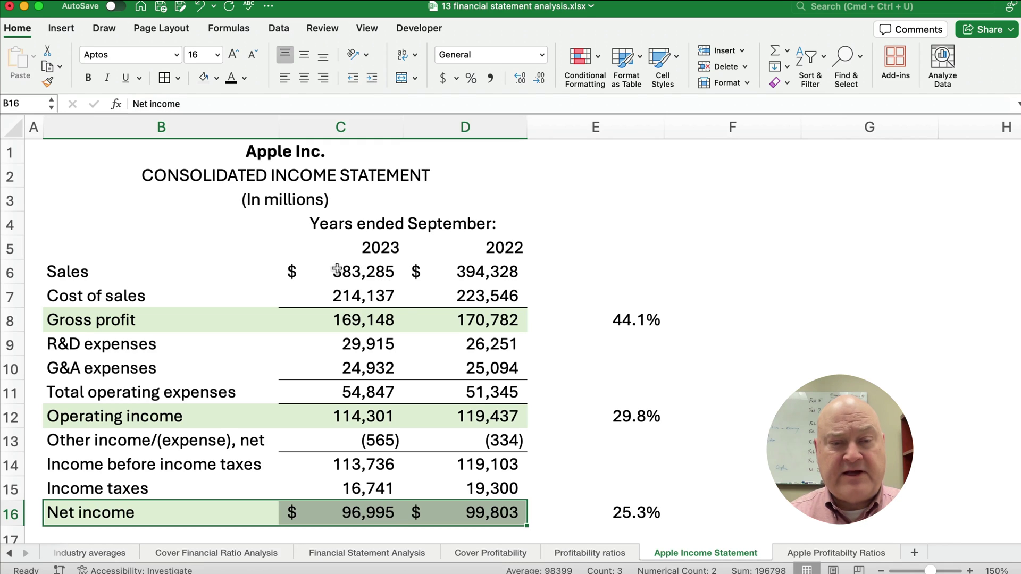
click(620, 514)
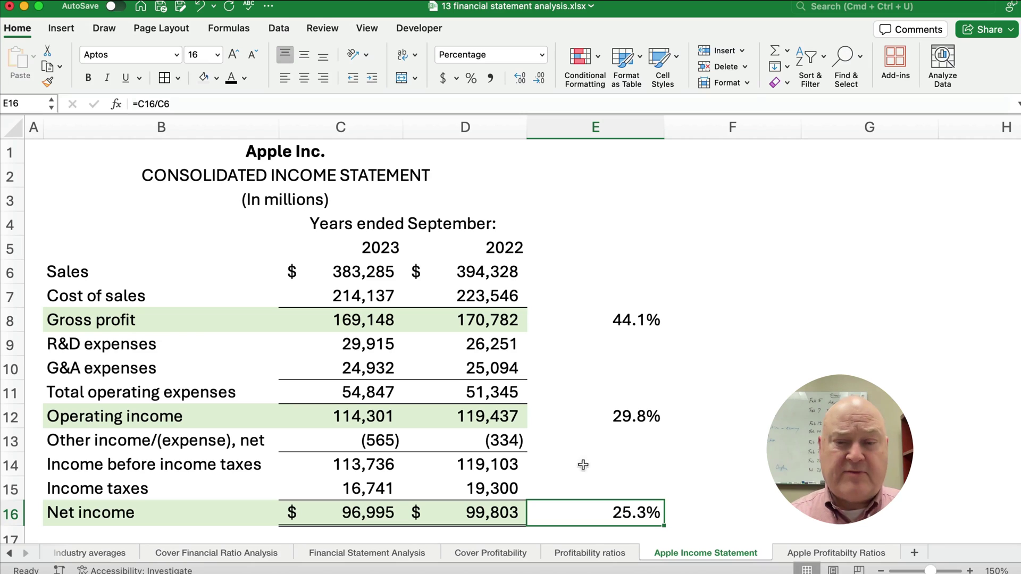
On the Apple Profitability Ratios sheet, calculate the 2023 gross profit margin in D4 with ='Apple Income Statement'!C8/'Apple Income Statement'!C6
click(791, 552)
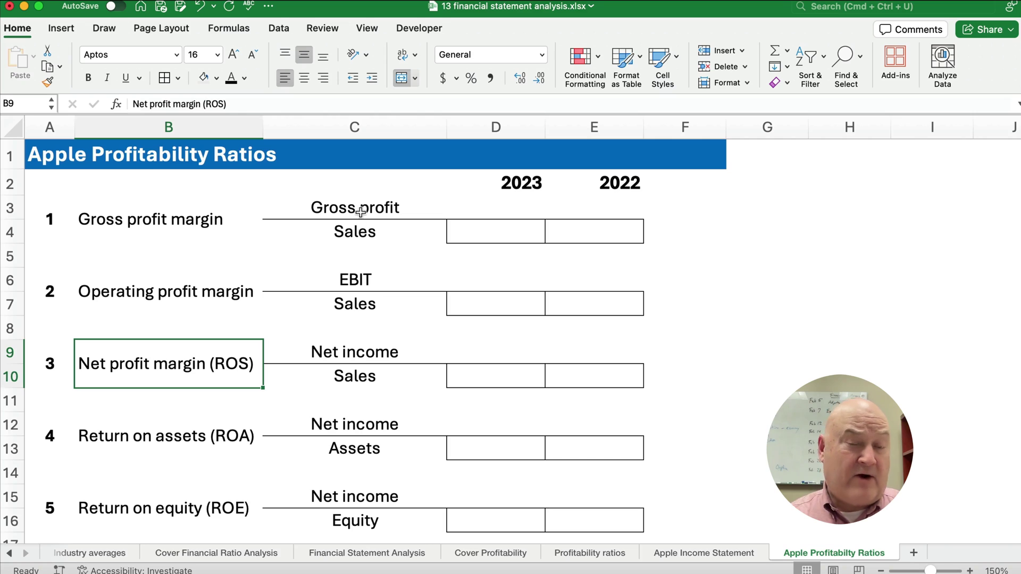
click(496, 231)
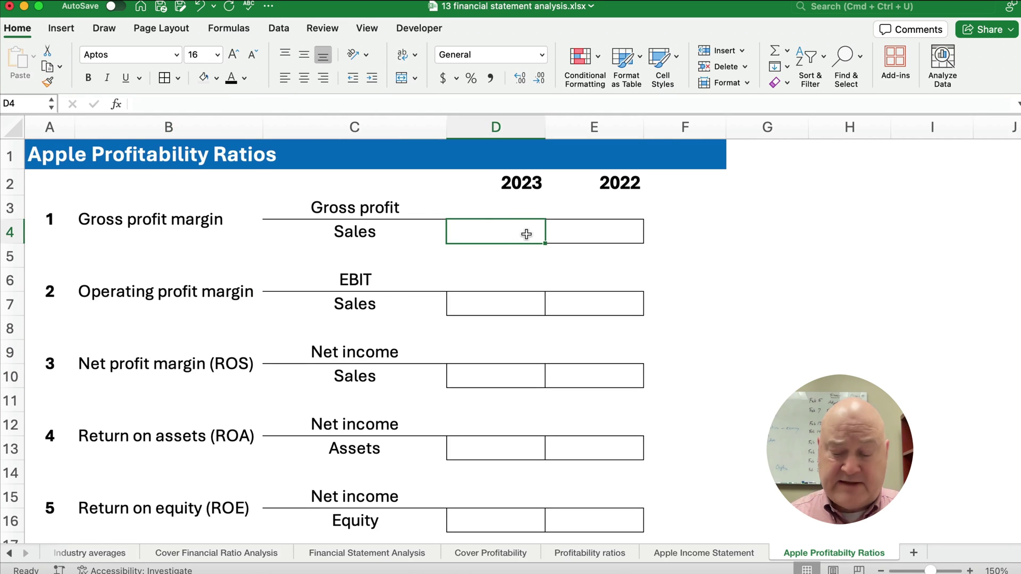
text(=)
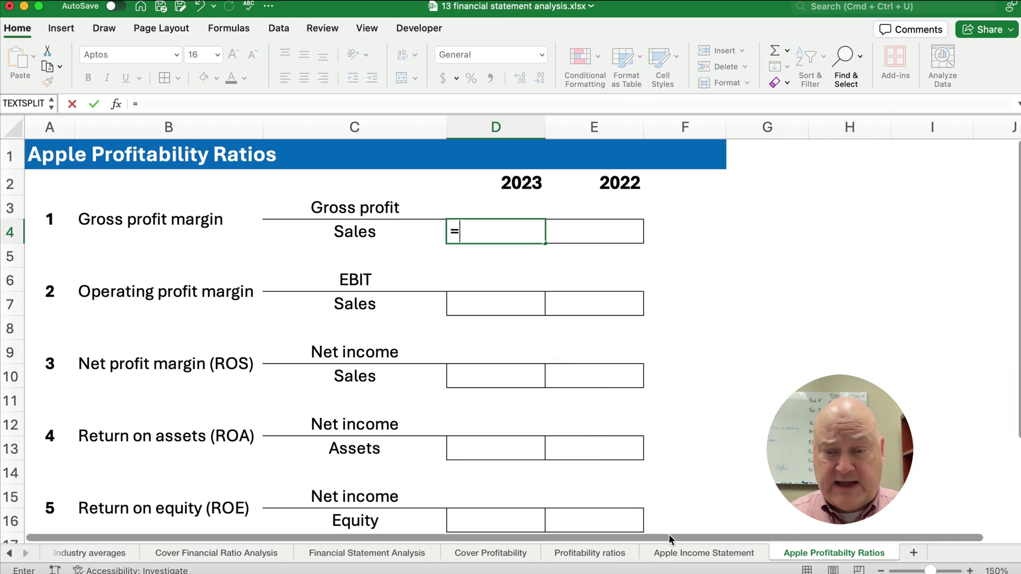
click(685, 557)
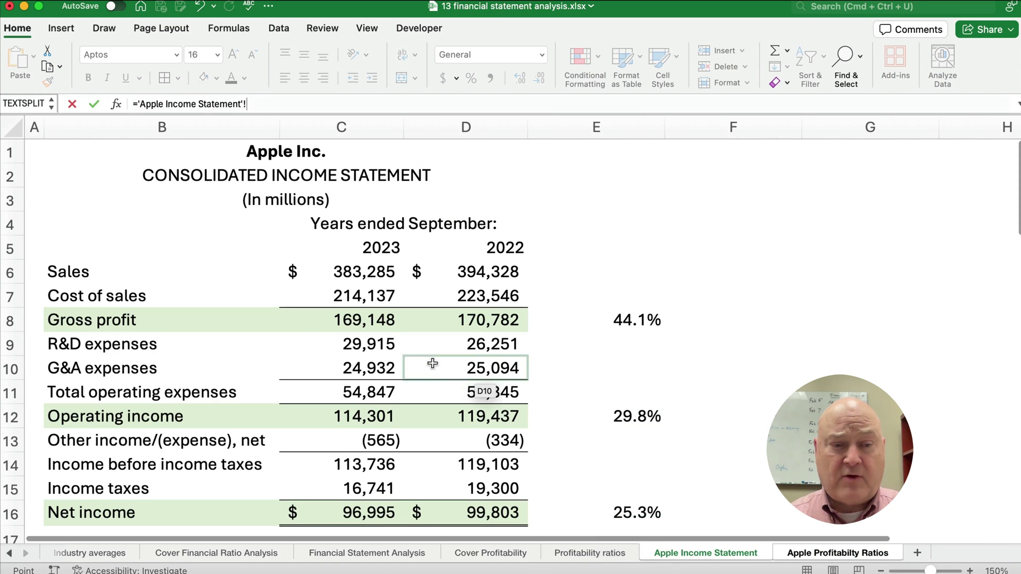
click(360, 319)
text(/)
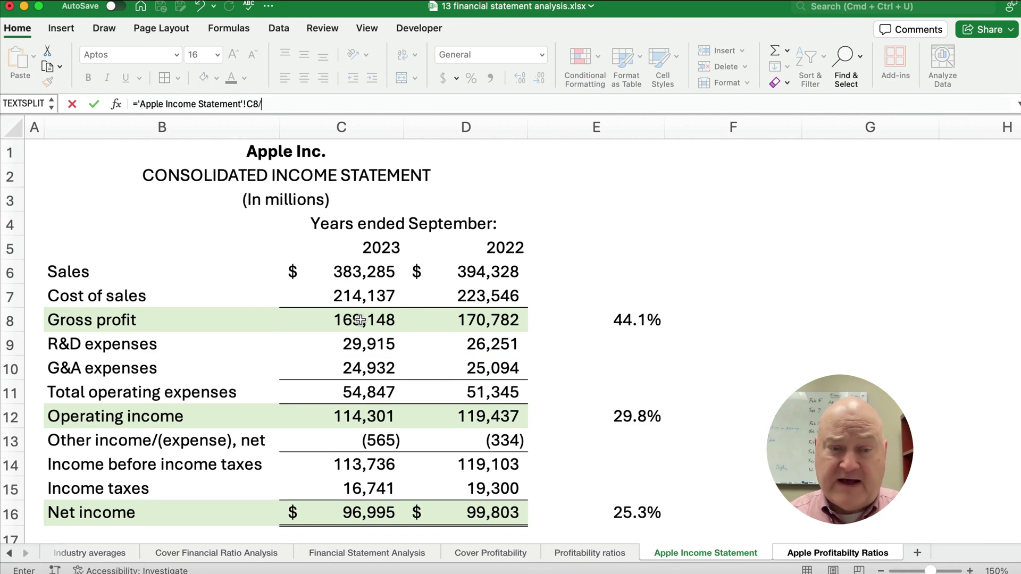
click(343, 272)
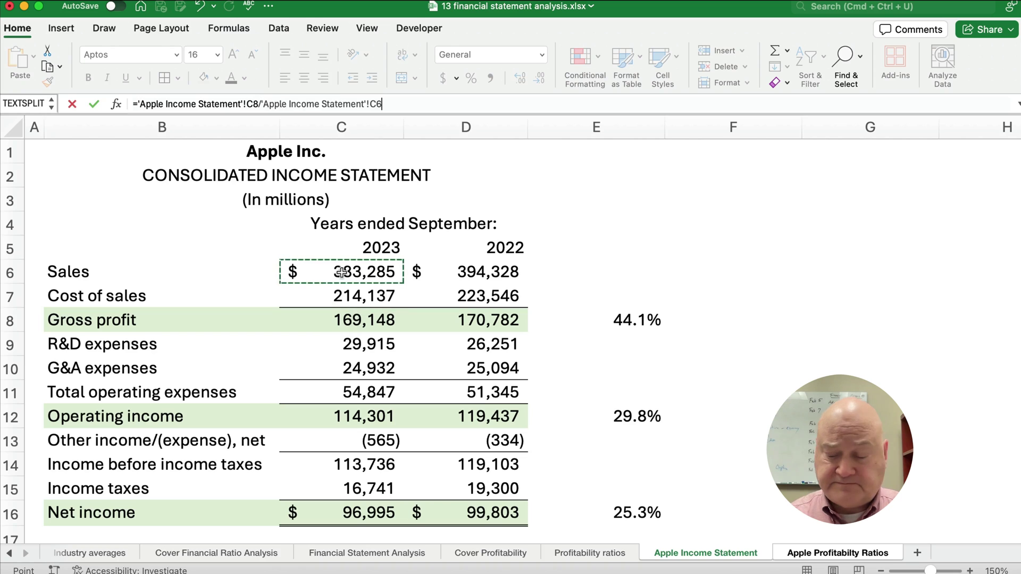
key(Return)
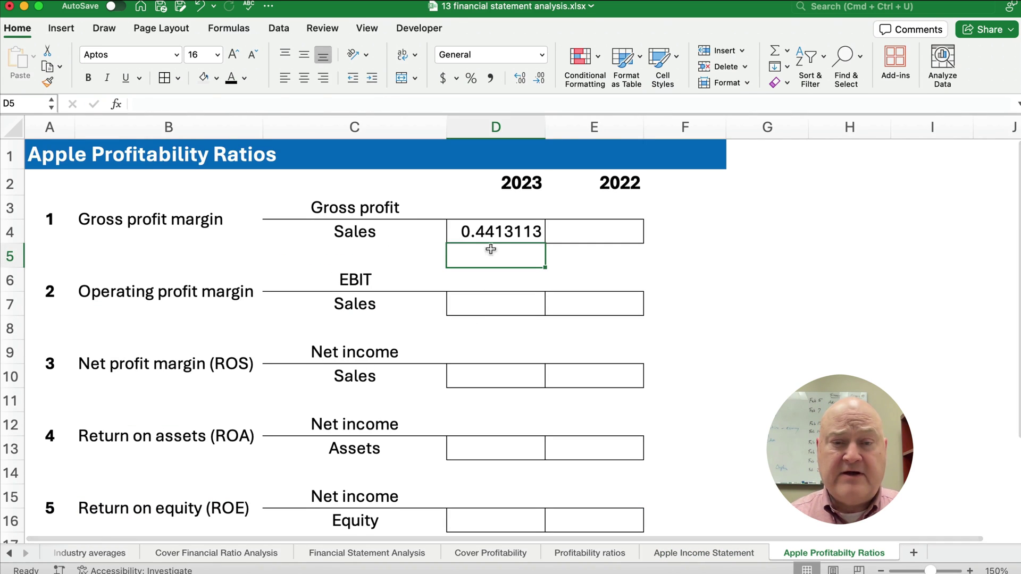
Format the gross profit margin in D4 as a percentage with one decimal place and copy it to E4 for 2022
click(491, 232)
click(470, 78)
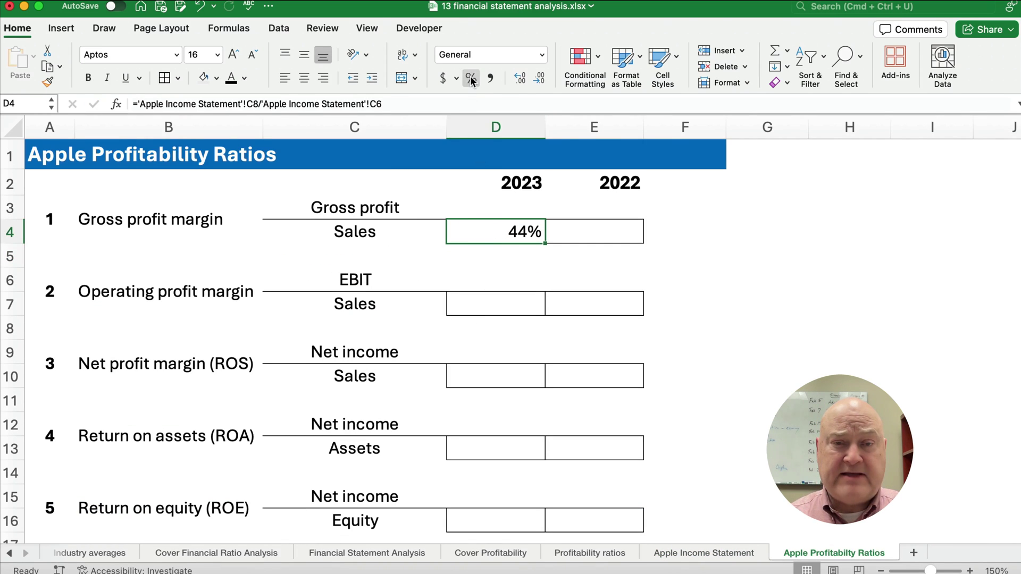
click(520, 78)
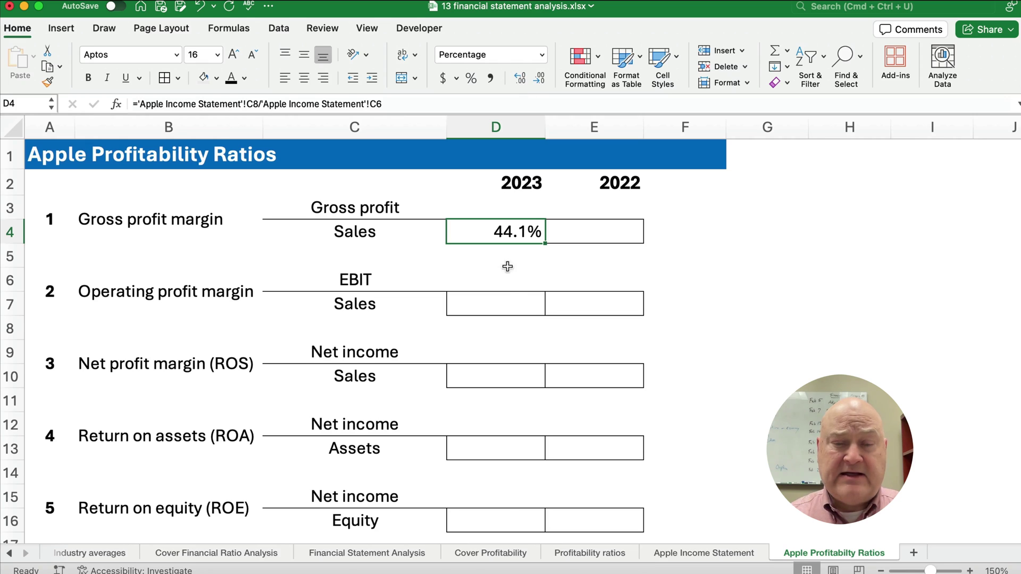
drag(546, 243, 637, 245)
click(598, 233)
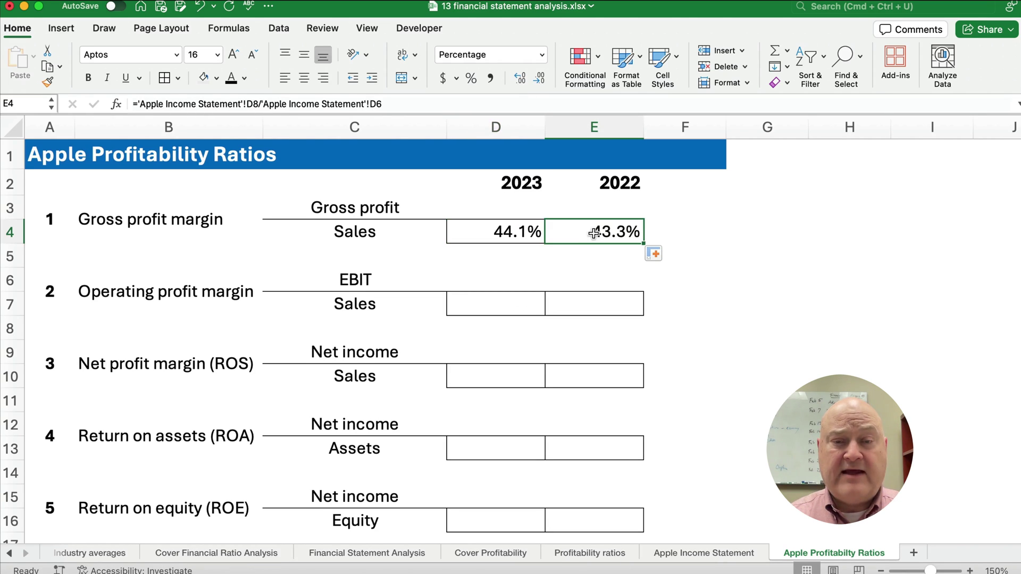
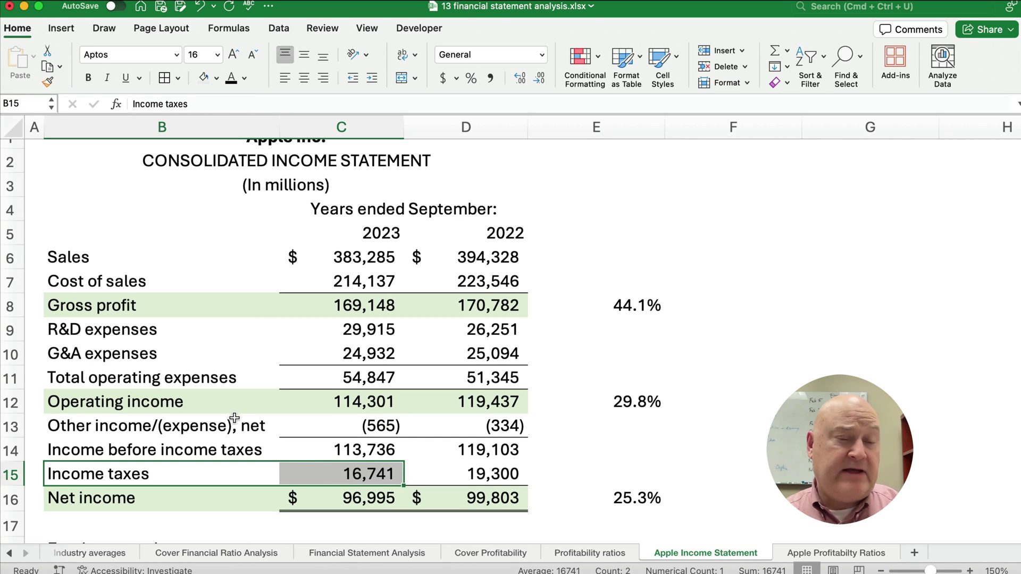
Examine net income, income taxes, other income/(expense) and operating income on the Apple Income Statement sheet to see what separates operating from net income
click(349, 498)
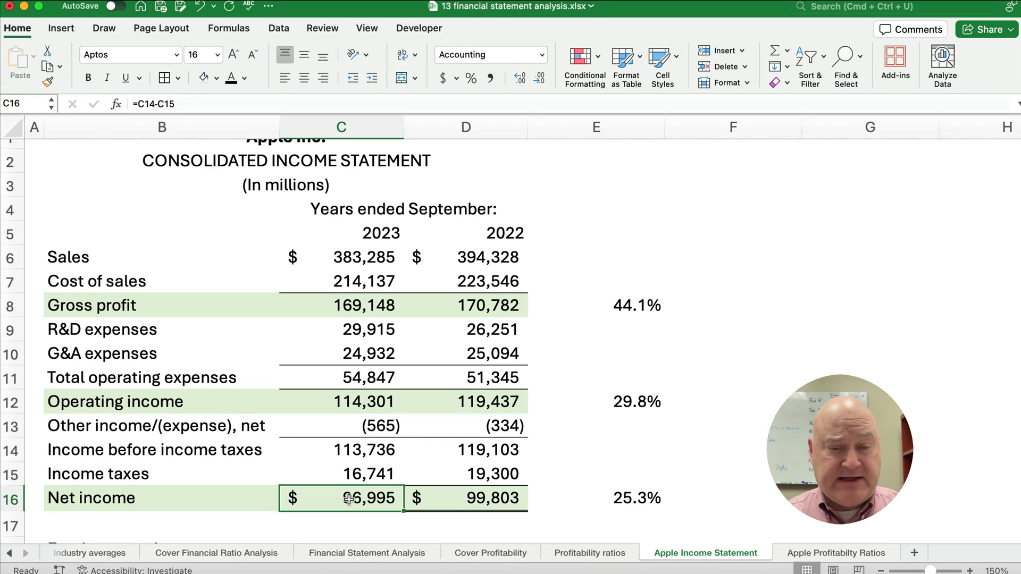
click(348, 472)
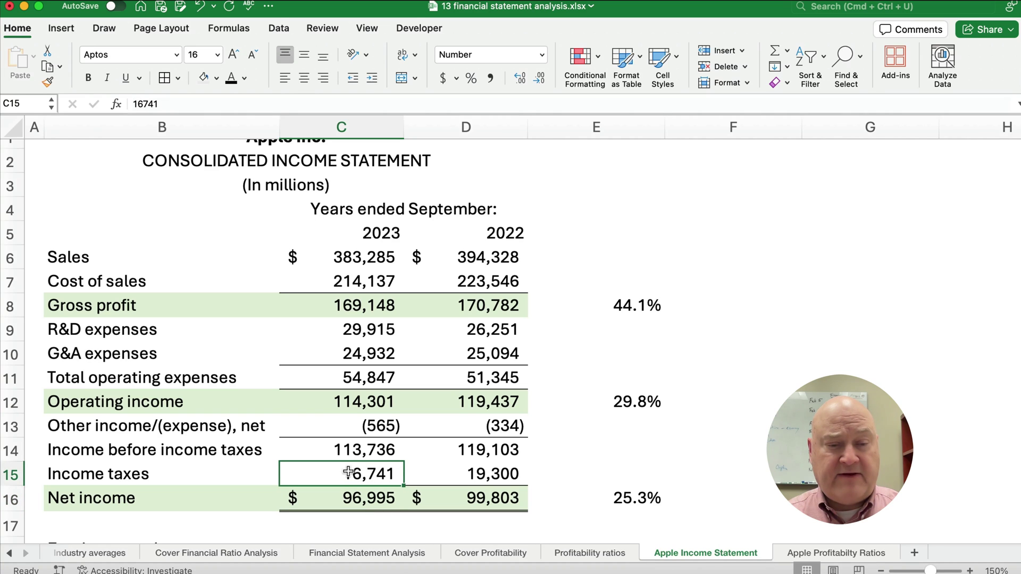
click(338, 428)
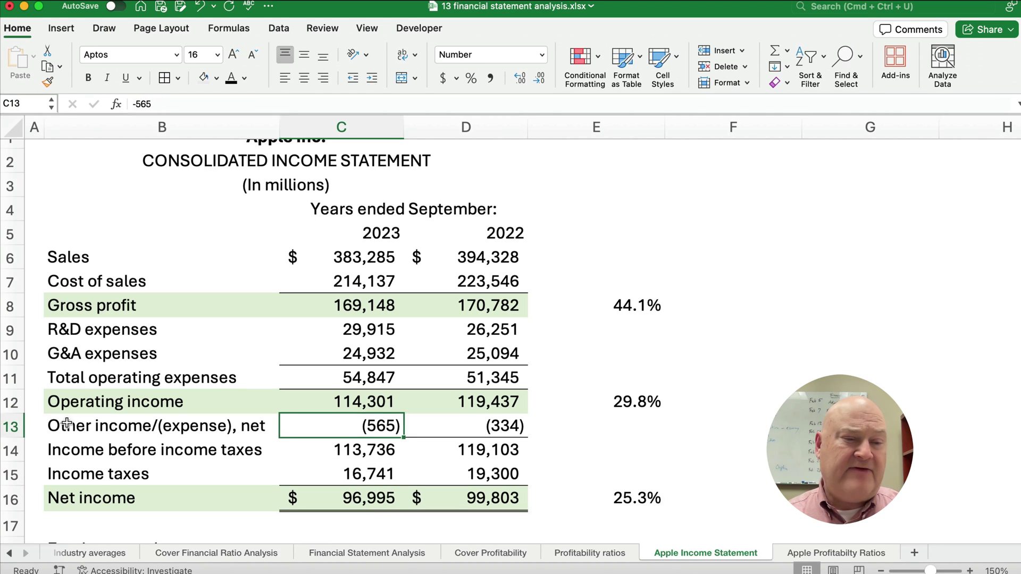
drag(71, 426, 471, 428)
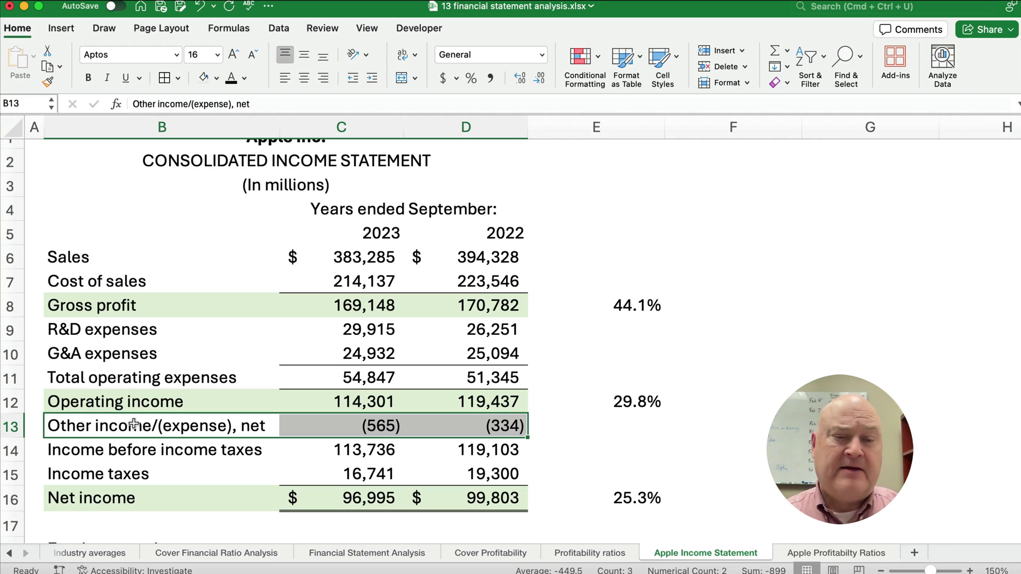
click(341, 401)
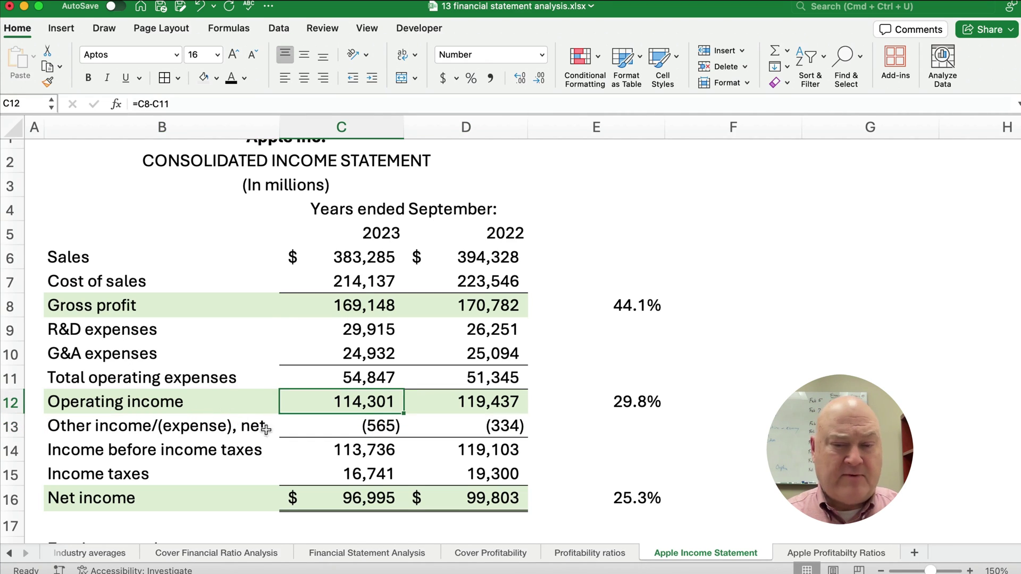
Format the ratio cells D4:E16 on the Apple Profitability Ratios sheet as percentages with one decimal place
click(793, 555)
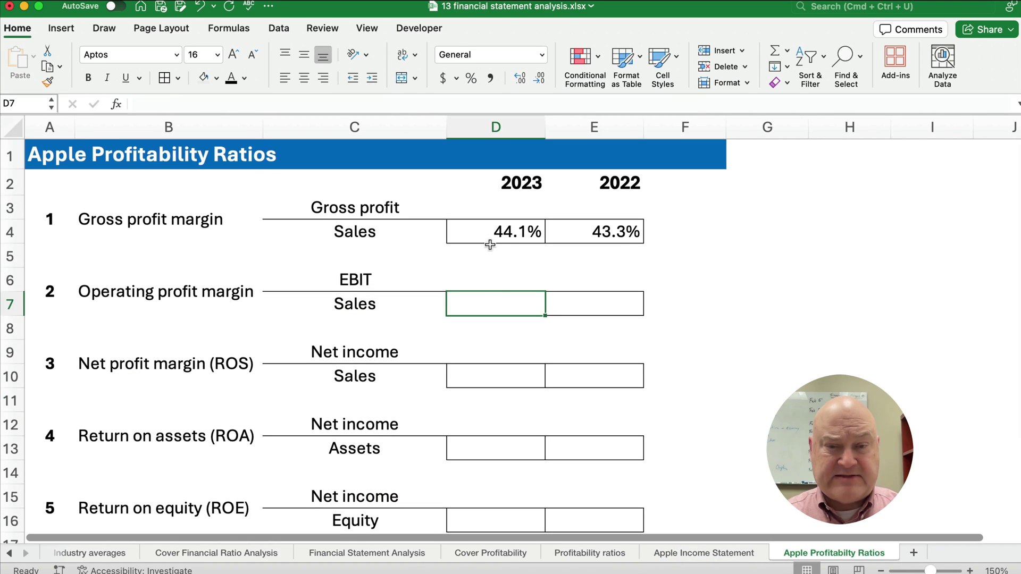
drag(486, 232, 627, 421)
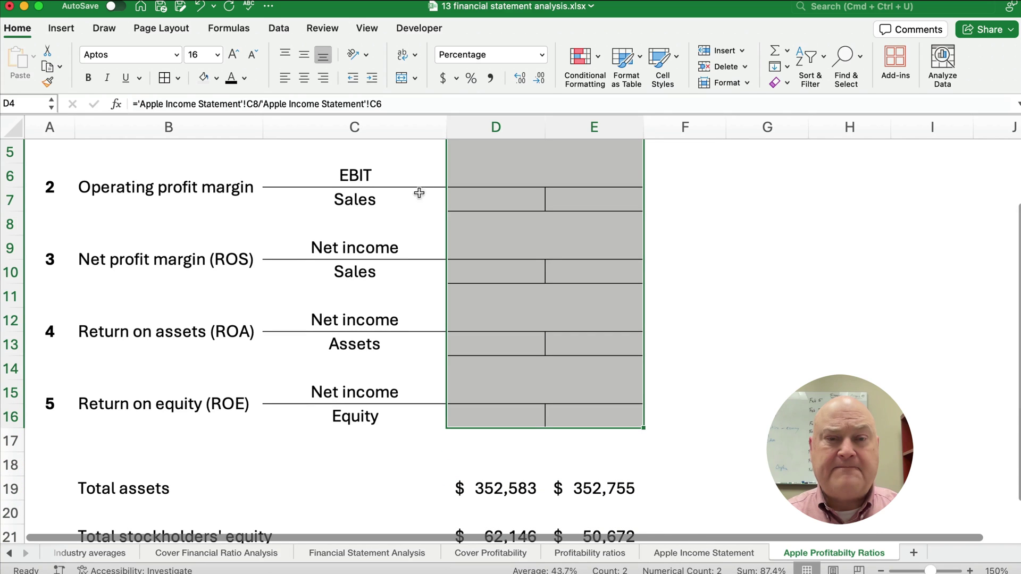
click(470, 79)
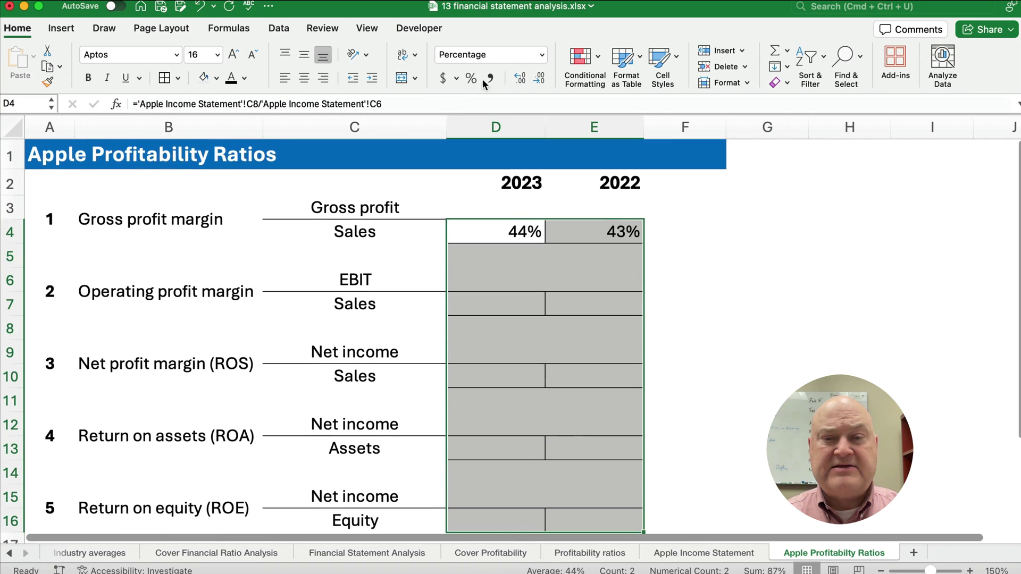
click(520, 80)
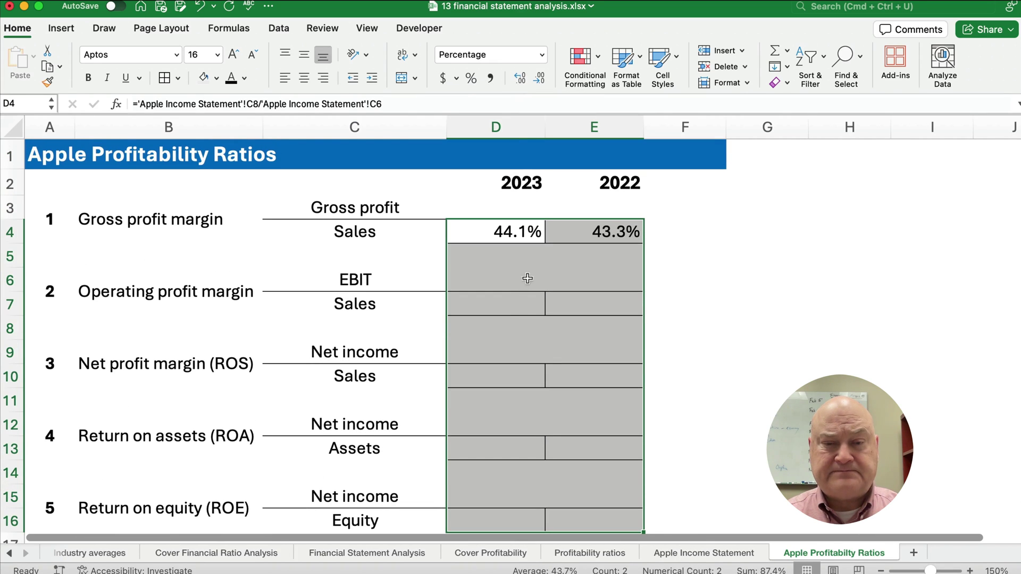
Calculate the 2023 operating profit margin in D7 with ='Apple Income Statement'!C12/'Apple Income Statement'!C6 and copy it to E7 for 2022
click(508, 307)
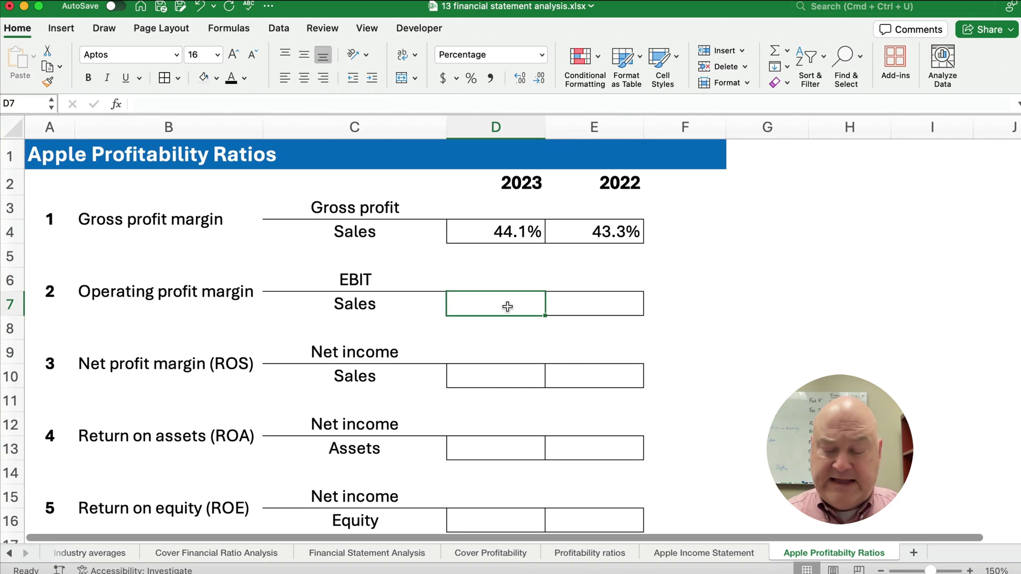
text(=)
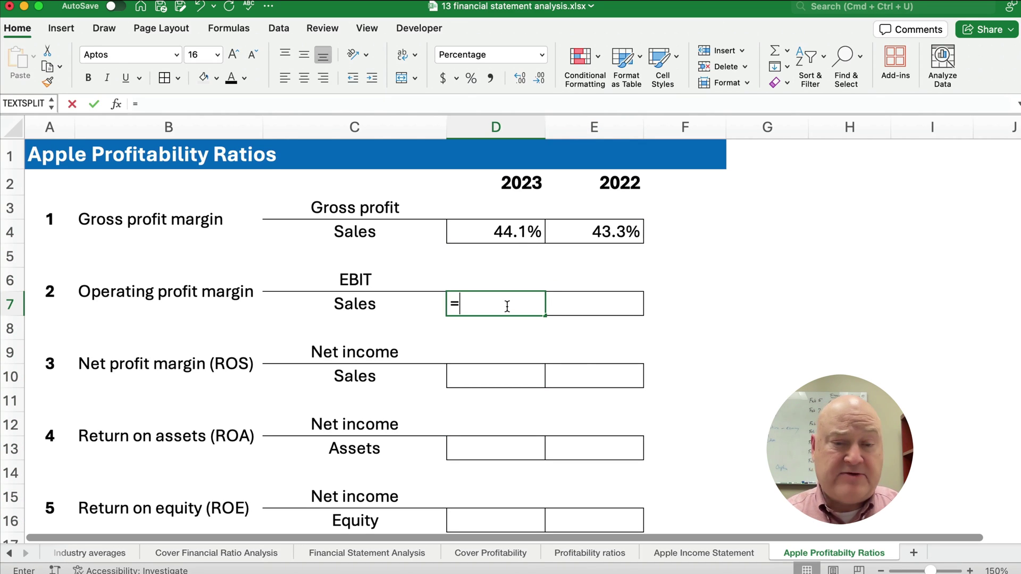
click(719, 553)
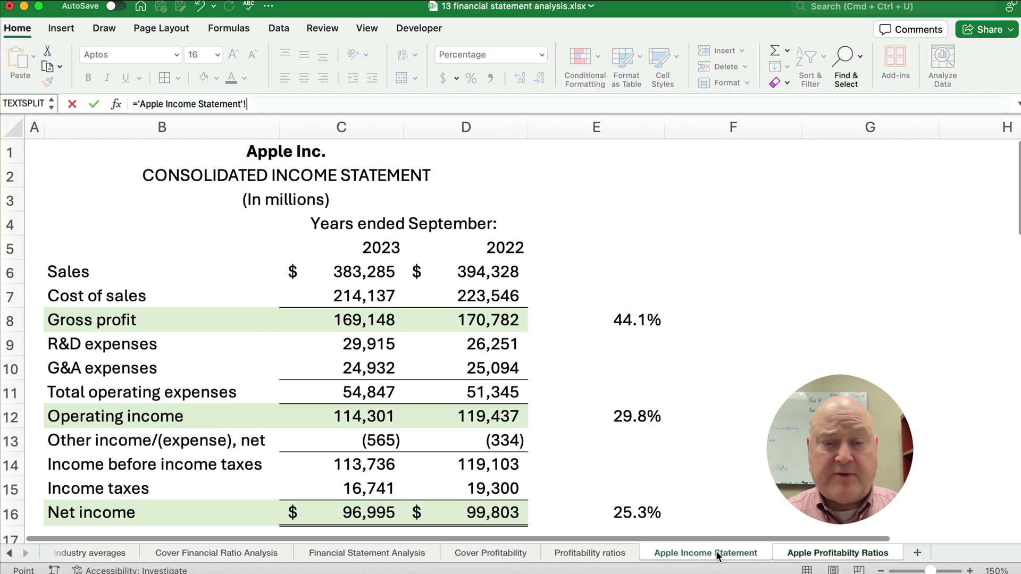
click(364, 417)
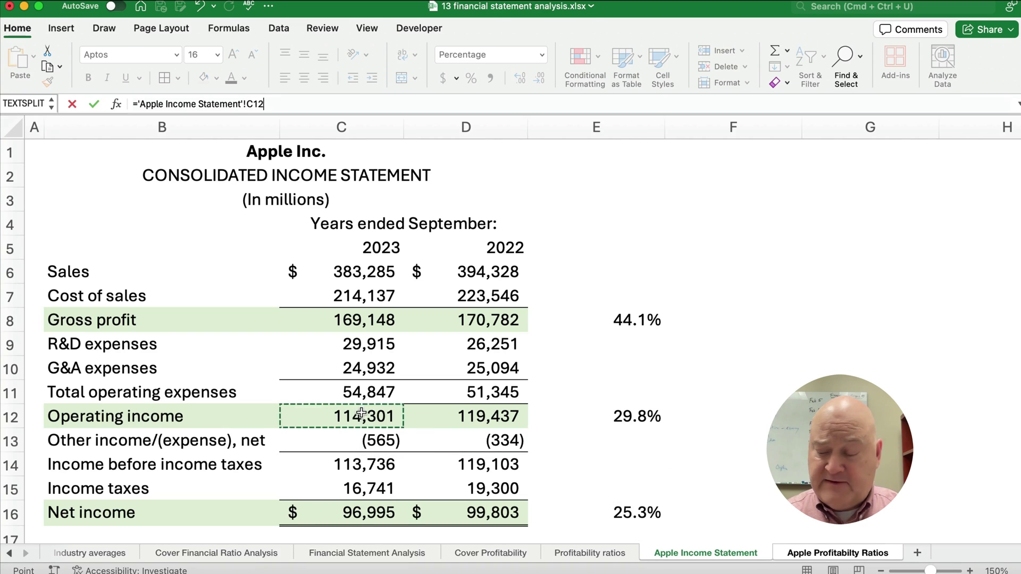
text(/)
click(388, 261)
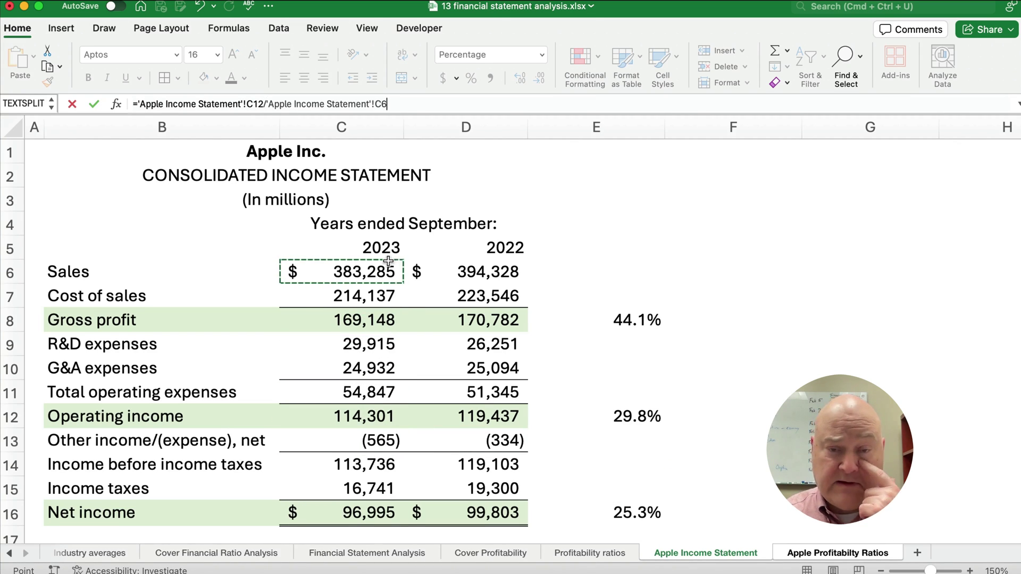
key(Return)
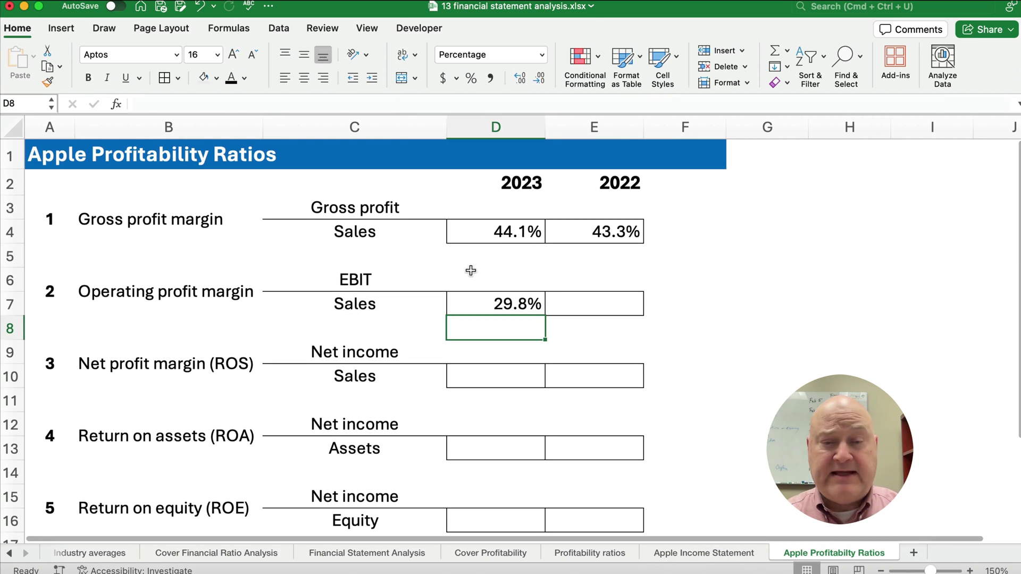
click(524, 300)
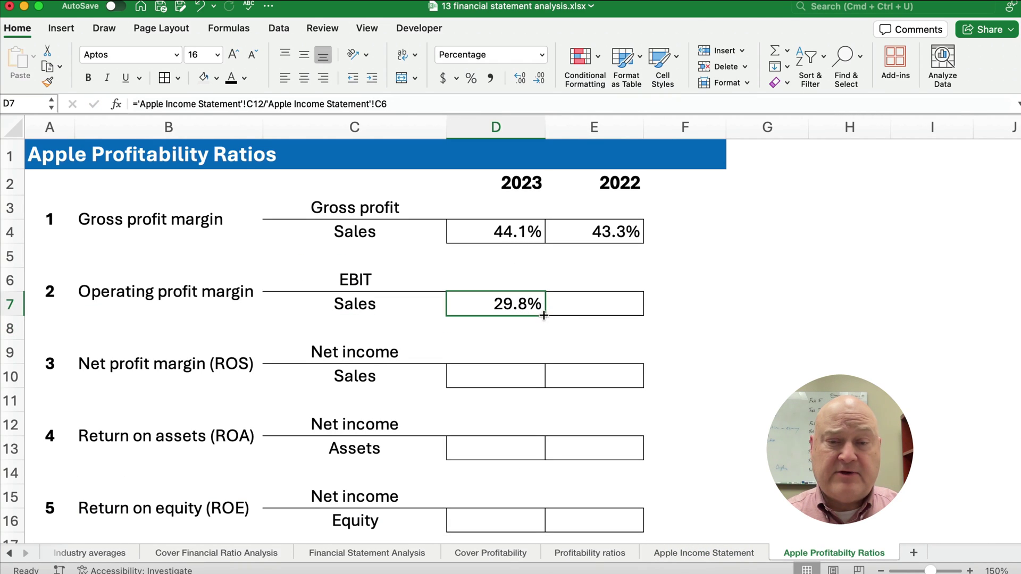
drag(543, 315, 617, 314)
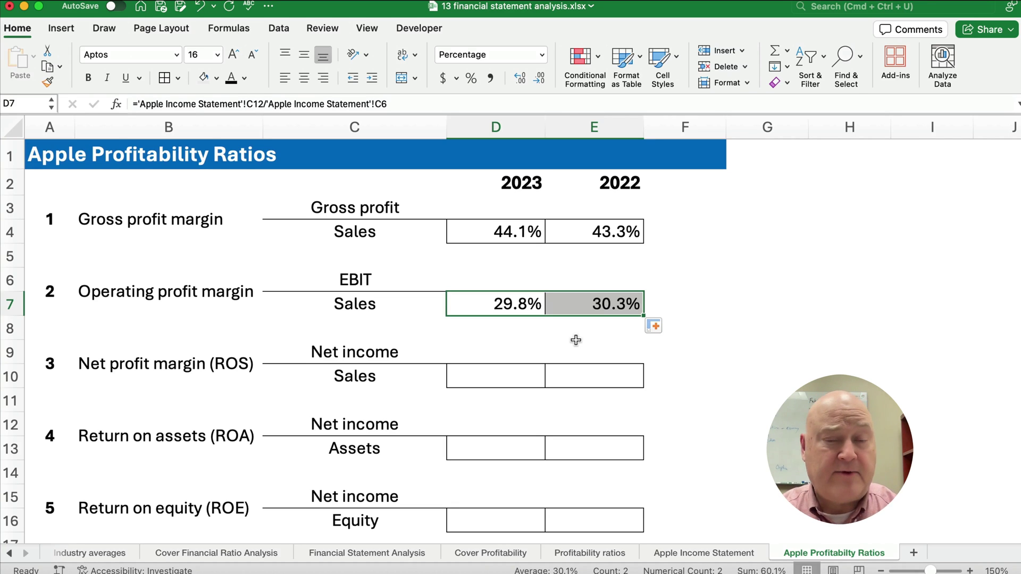
Review the gross, operating and net profit margin rows and compare how each ratio is defined, ending at the 2023 net margin cell D10
click(463, 374)
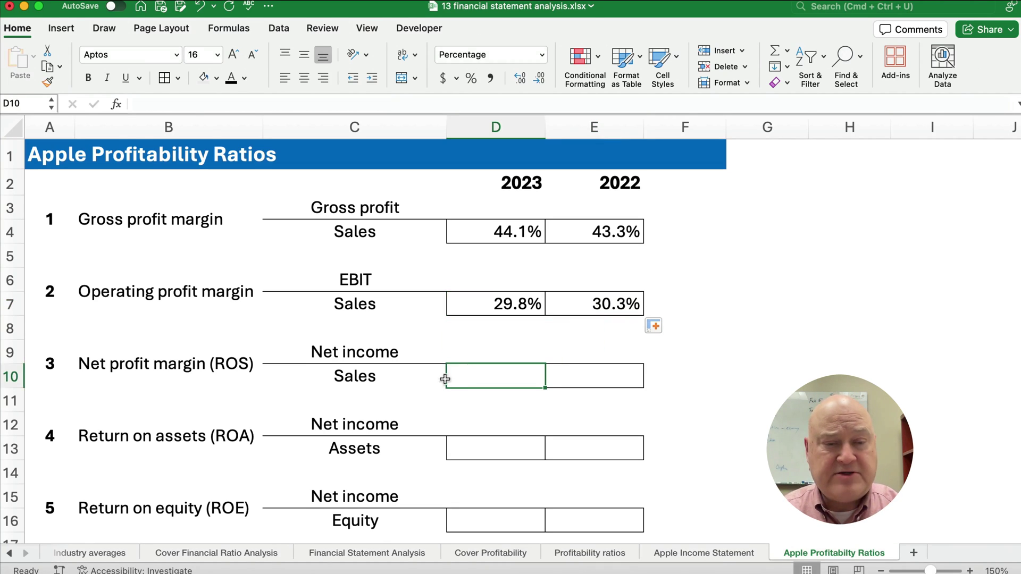
click(150, 362)
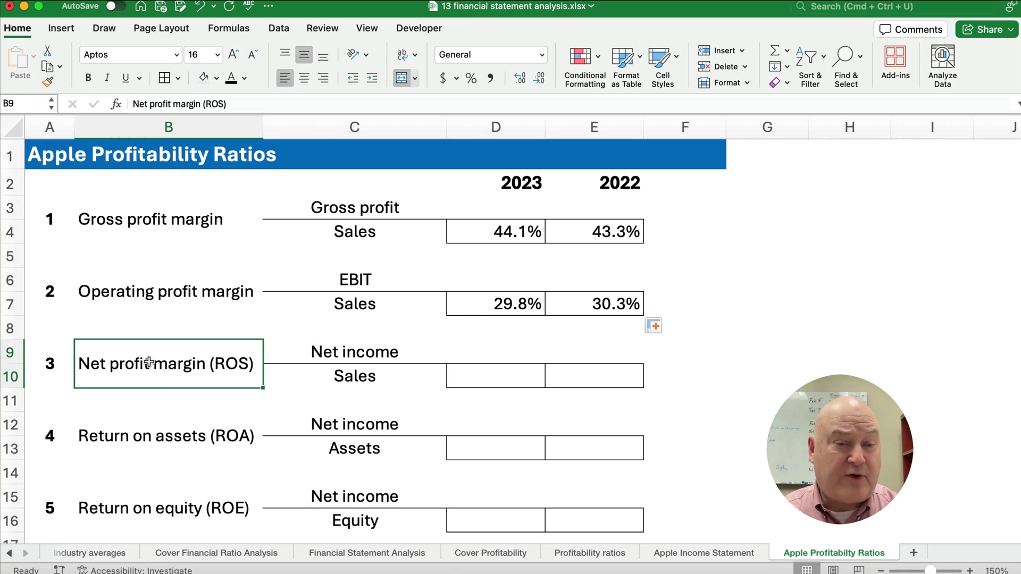
click(133, 292)
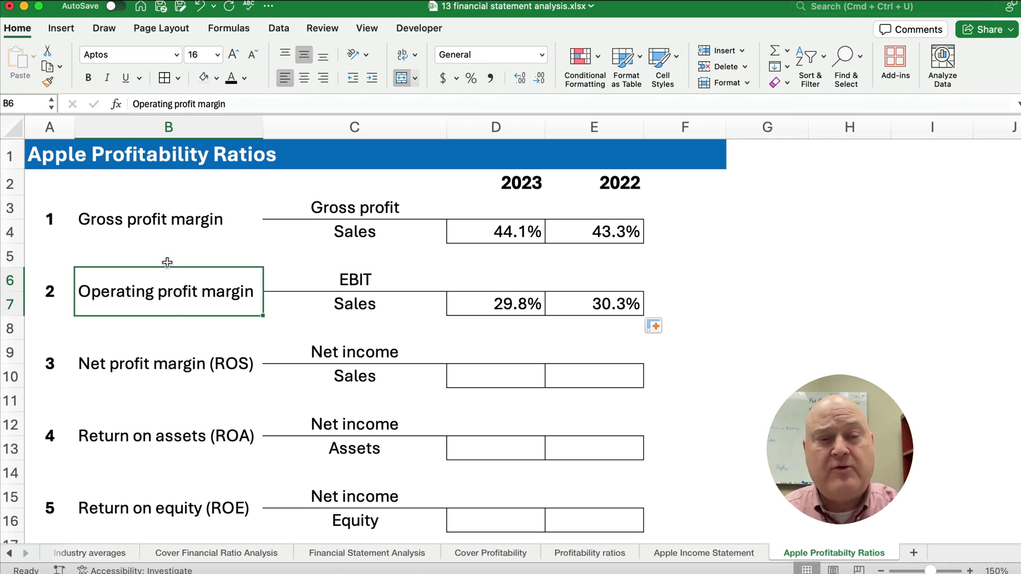
drag(131, 220, 222, 378)
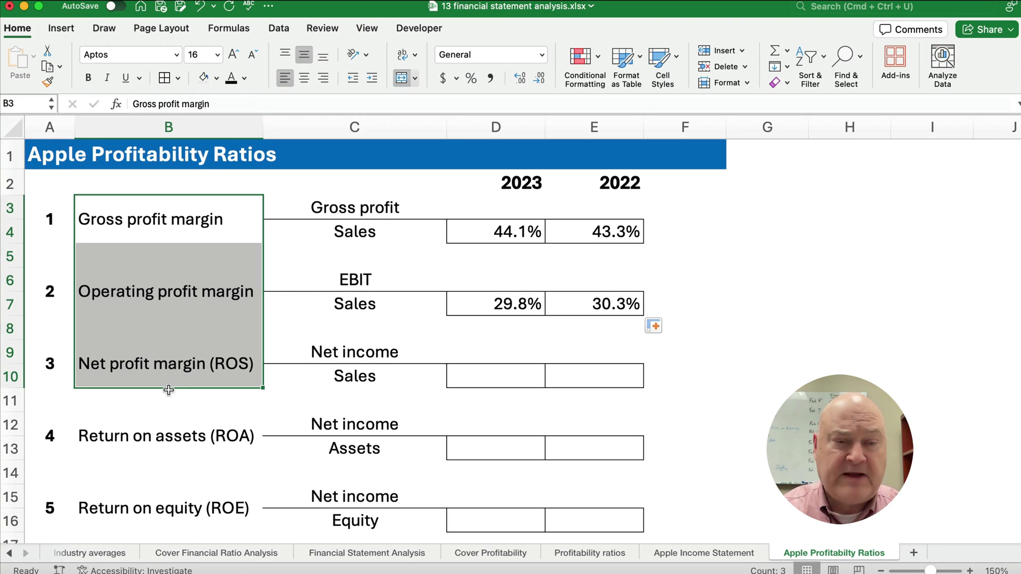
drag(101, 228, 569, 251)
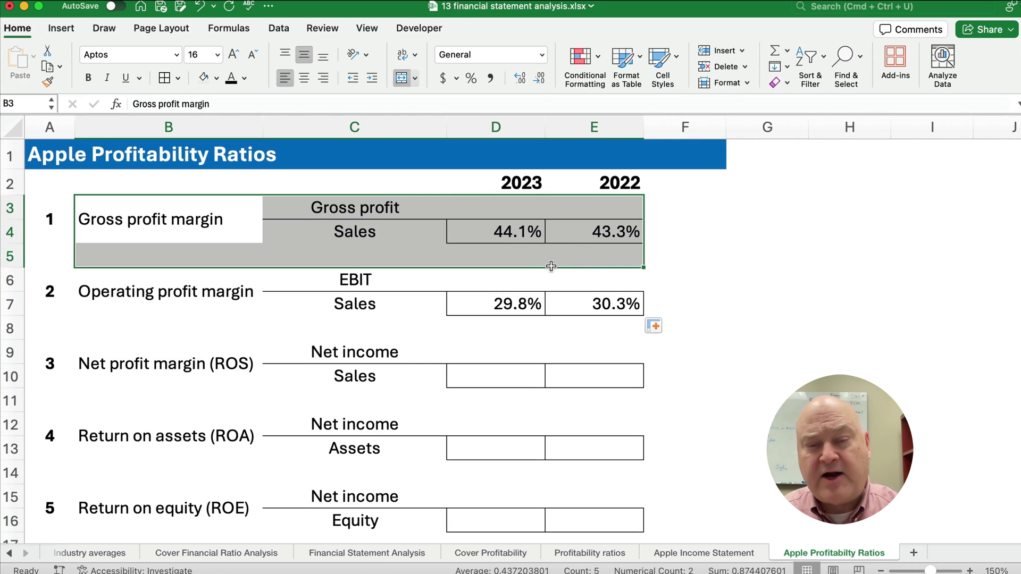
drag(85, 367, 567, 376)
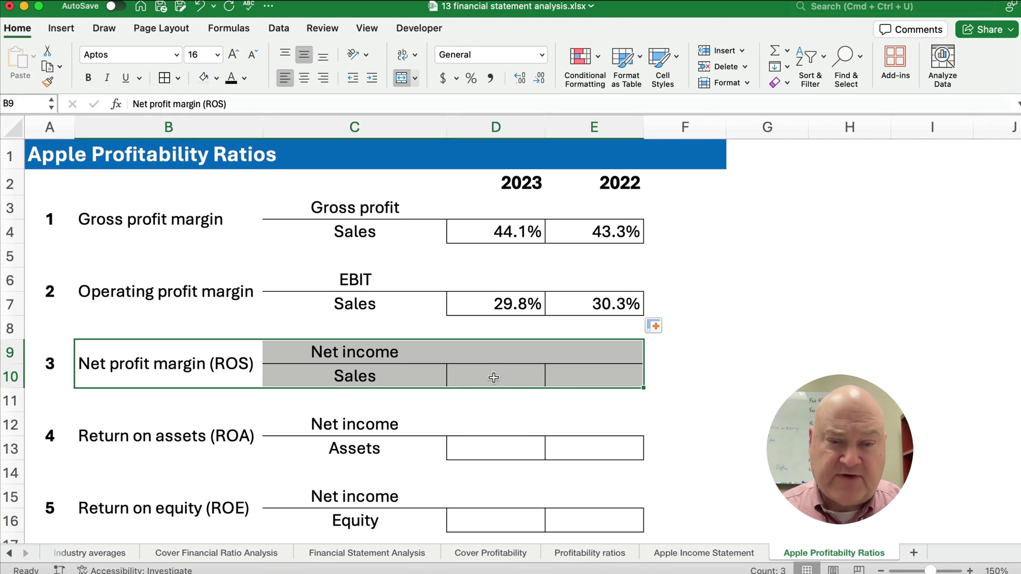
click(501, 378)
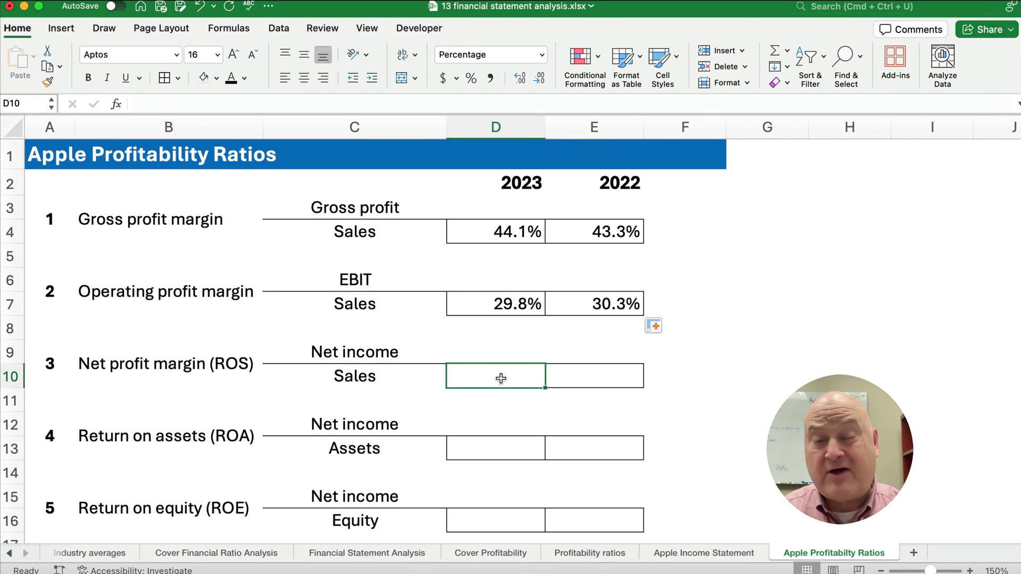
Calculate the 2023 net profit margin in D10 with ='Apple Income Statement'!C16/'Apple Income Statement'!C6, copy it to E10 and check the copied formula
text(=)
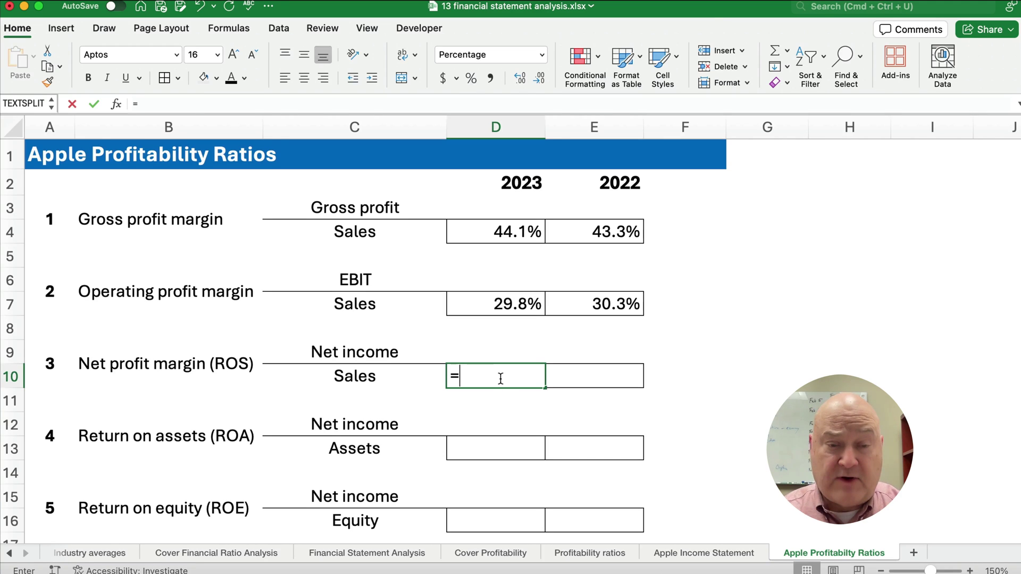
click(696, 553)
click(378, 512)
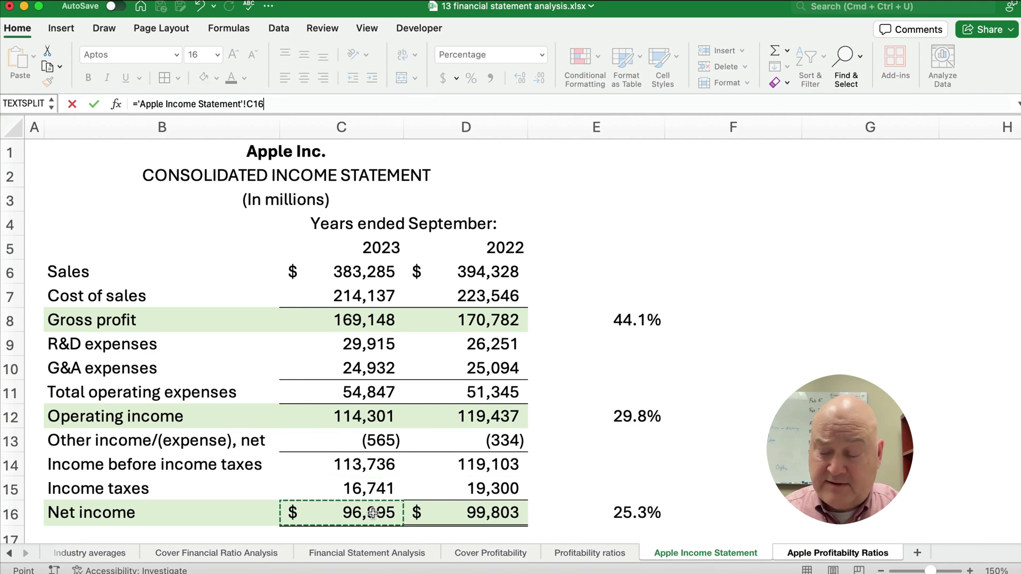
text(/)
click(361, 272)
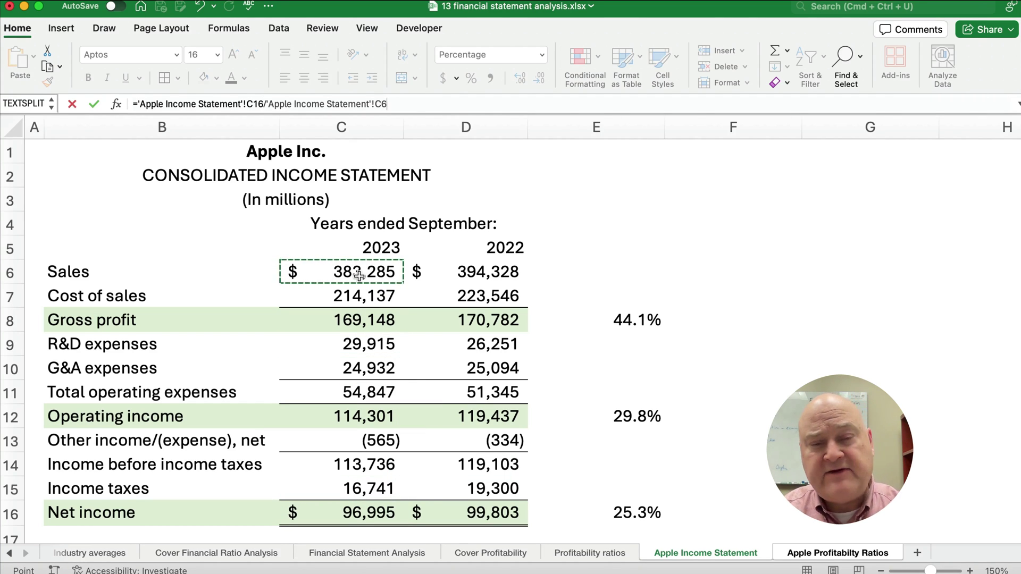
key(Return)
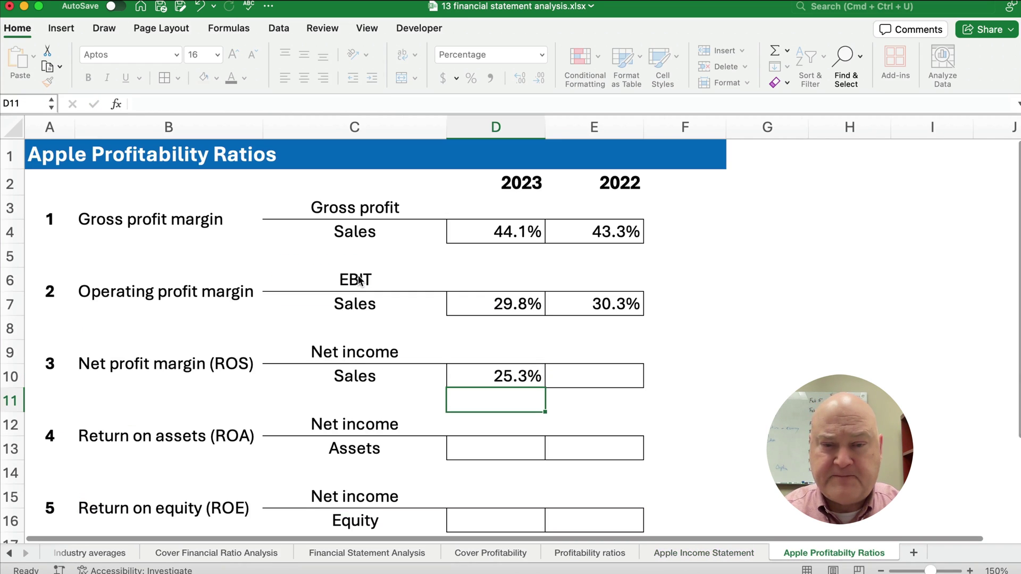
click(522, 379)
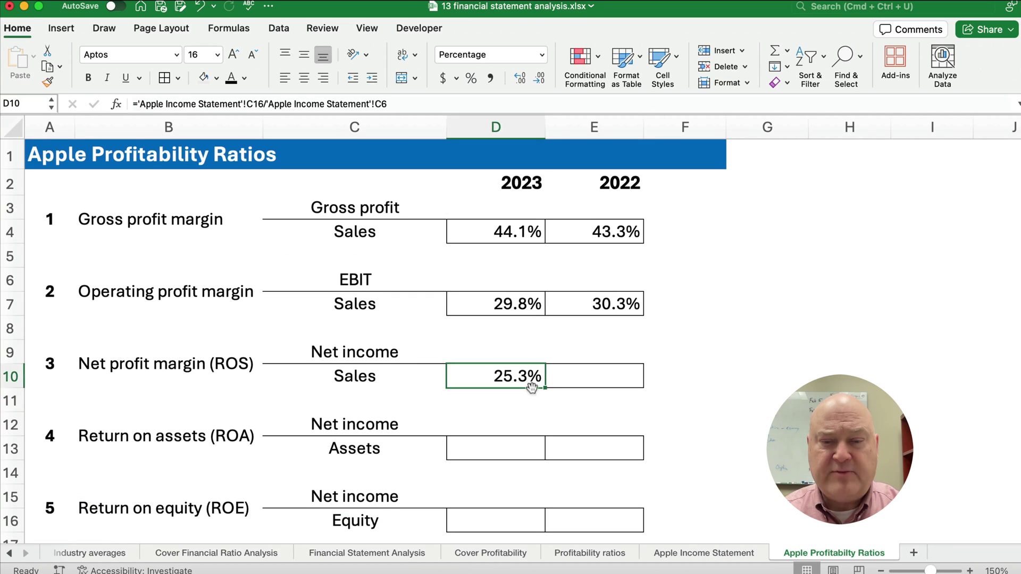
drag(545, 388, 620, 391)
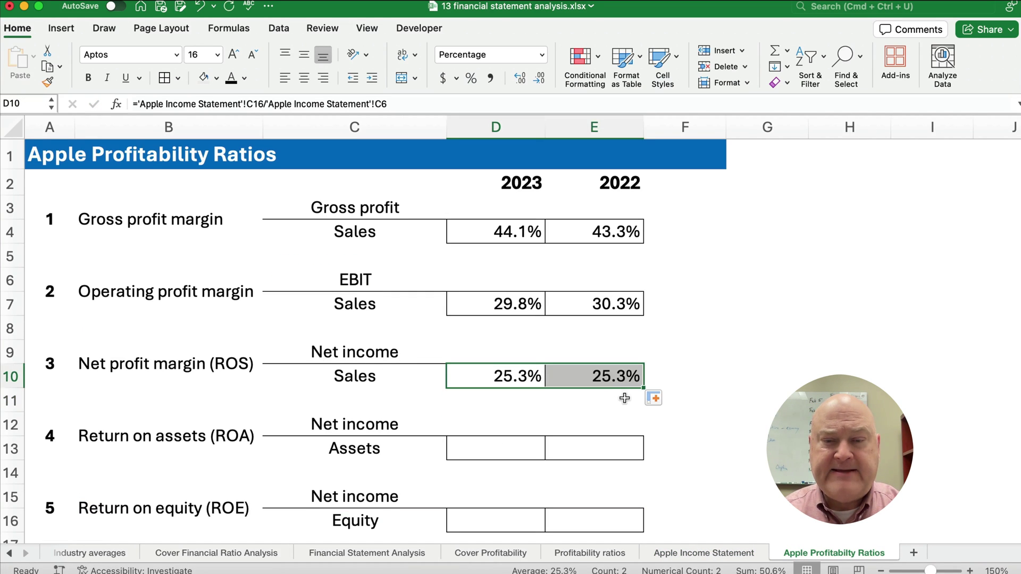
click(612, 377)
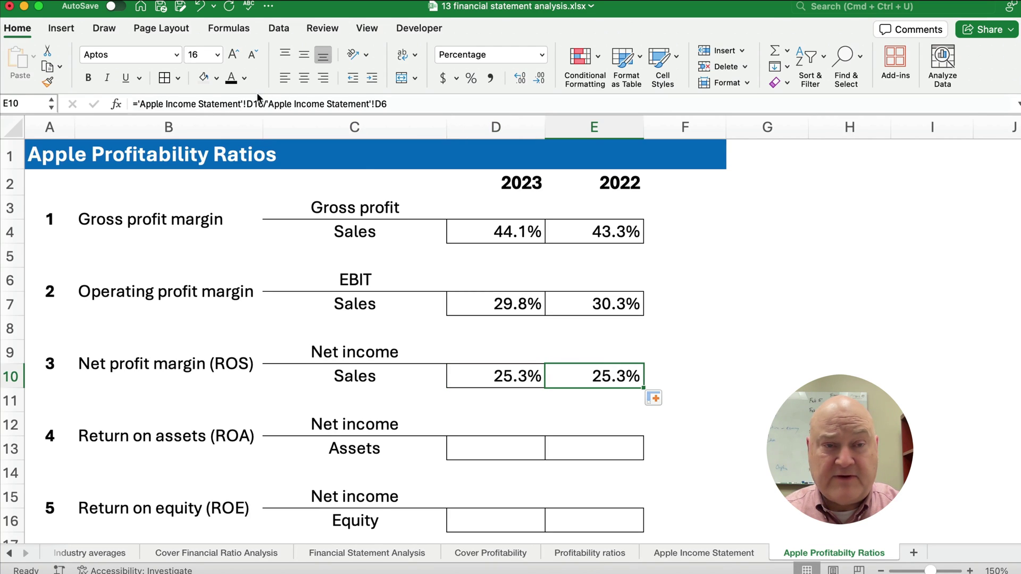
Compare the 2023 and 2022 net profit margins in D10:E10 at four decimal places, then restore one decimal place
click(502, 377)
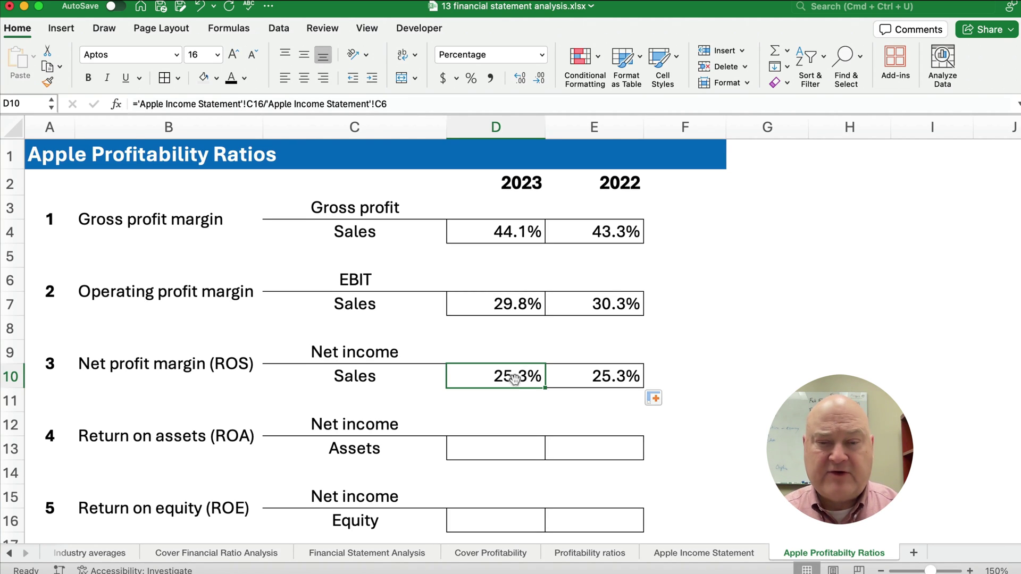
drag(519, 381, 585, 379)
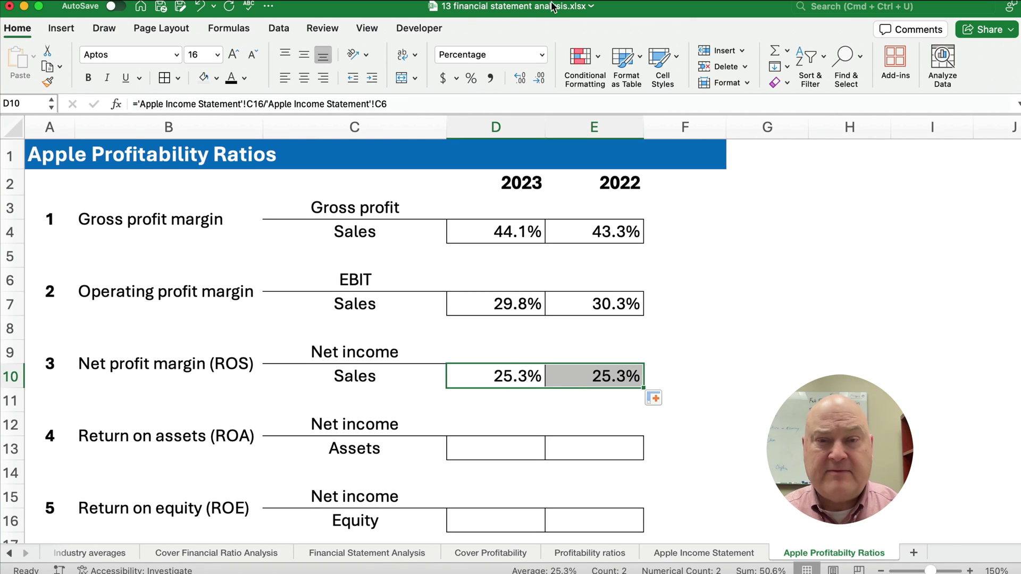
click(518, 79)
click(518, 79)
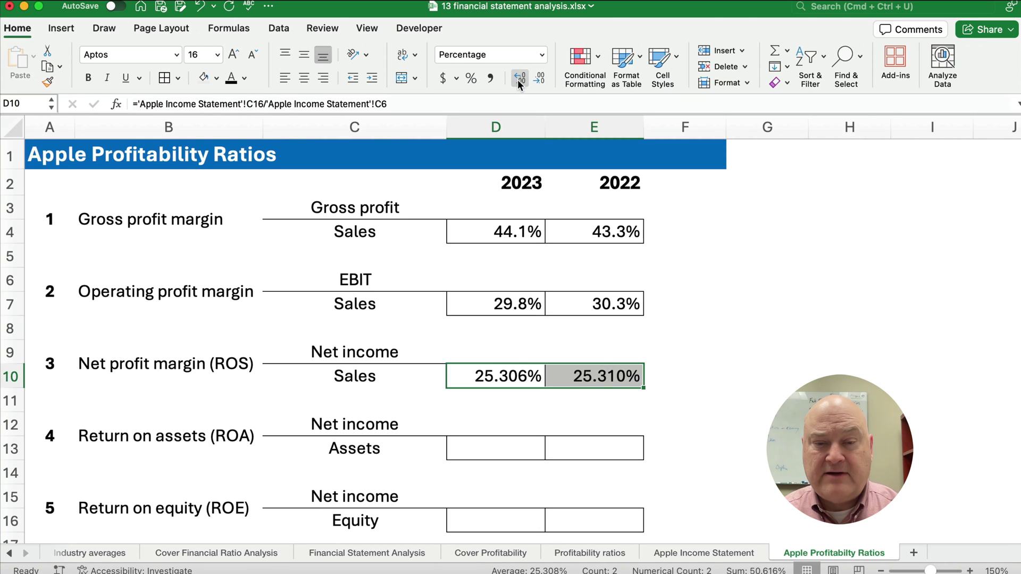
click(518, 78)
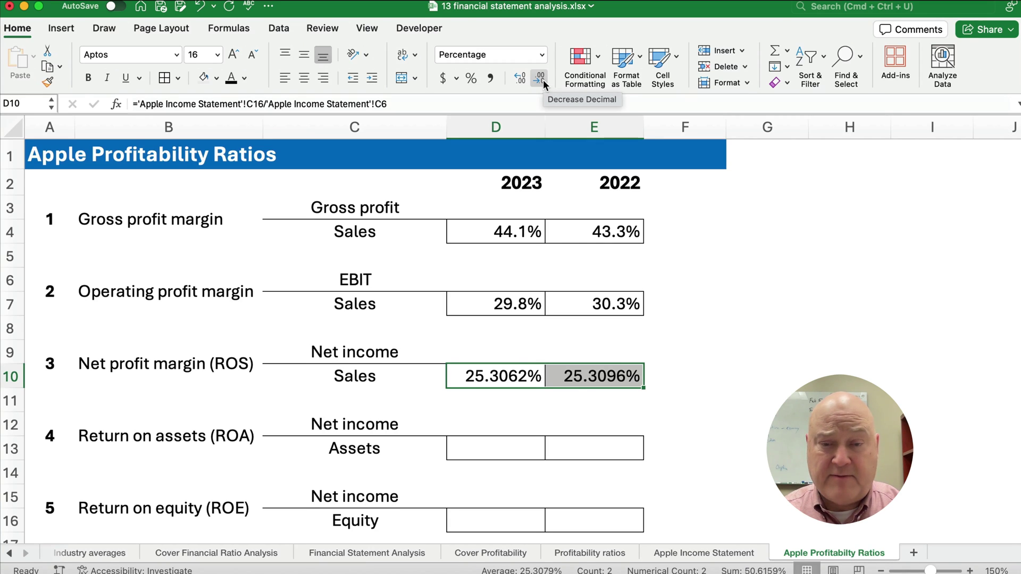
click(542, 80)
click(541, 80)
click(542, 80)
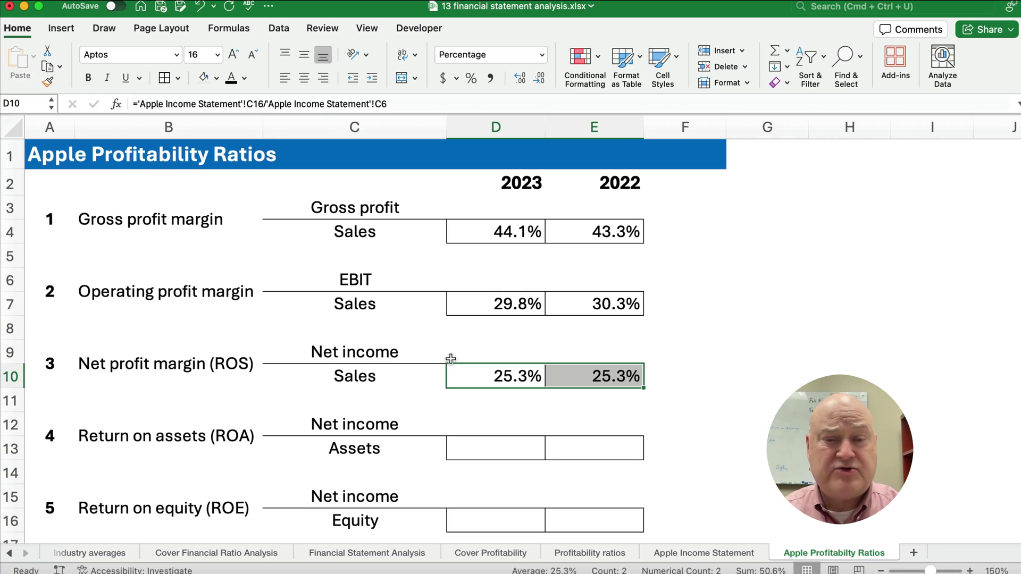
Review the ROA and ROE definitions in C12:C16 and find total assets and total shareholders' equity on the Apple balance sheet
scroll(241, 410, down, 1)
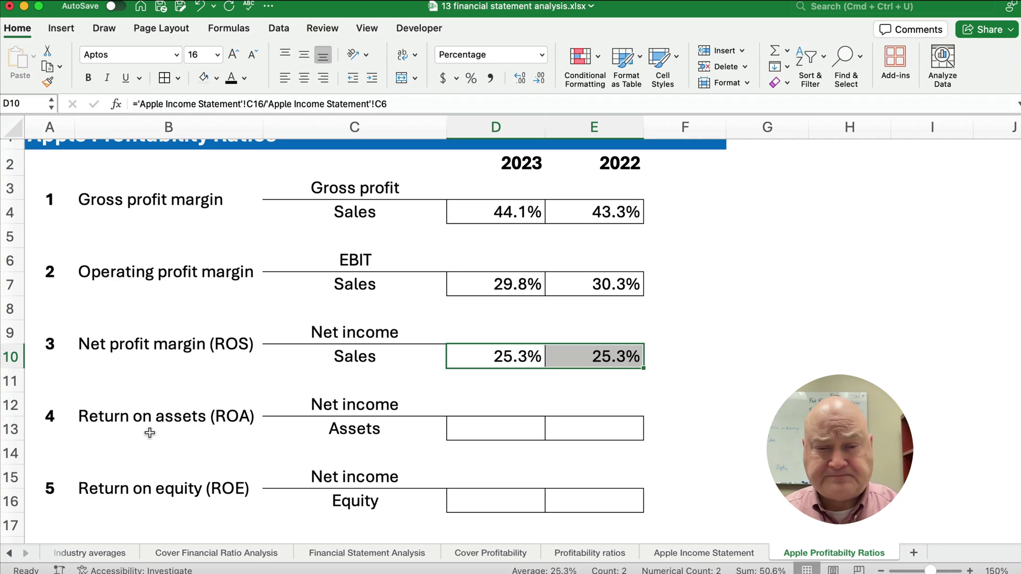
drag(350, 407, 352, 502)
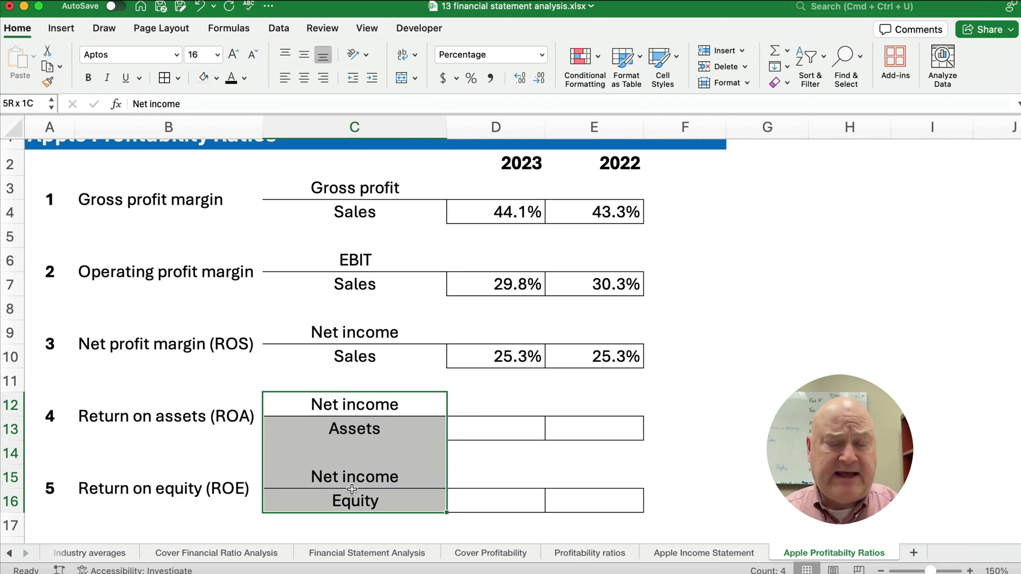
click(353, 430)
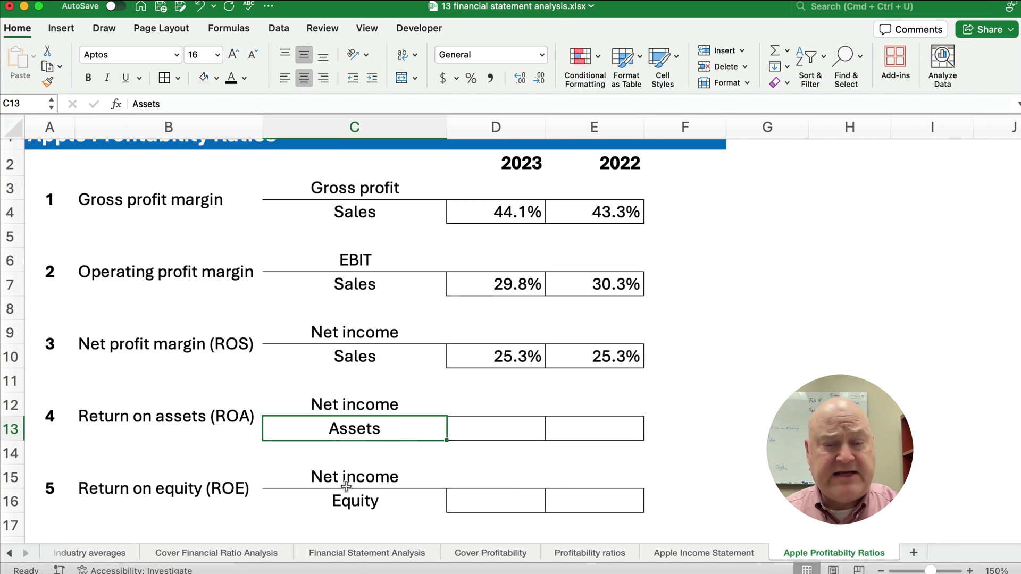
click(345, 503)
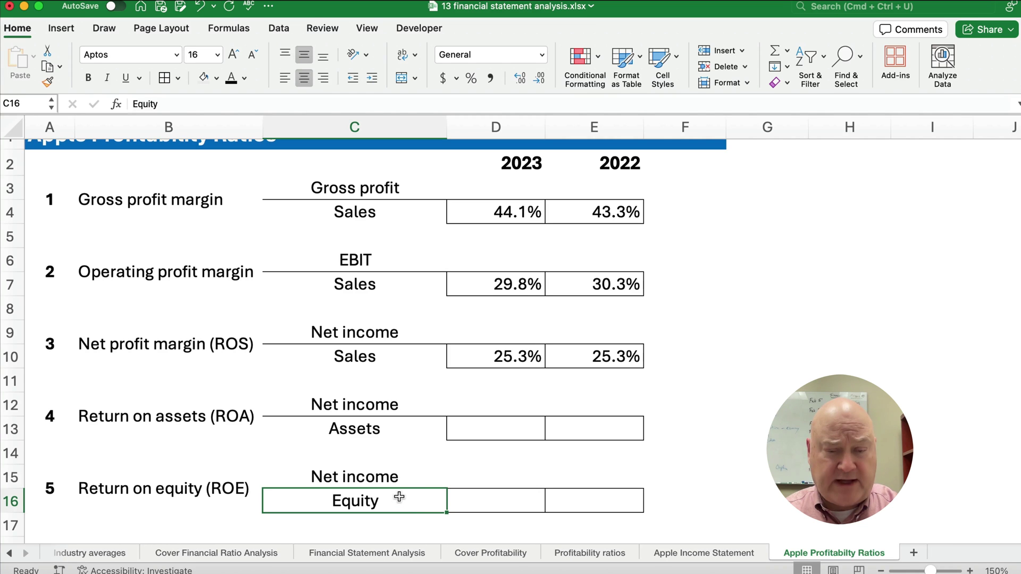
click(729, 554)
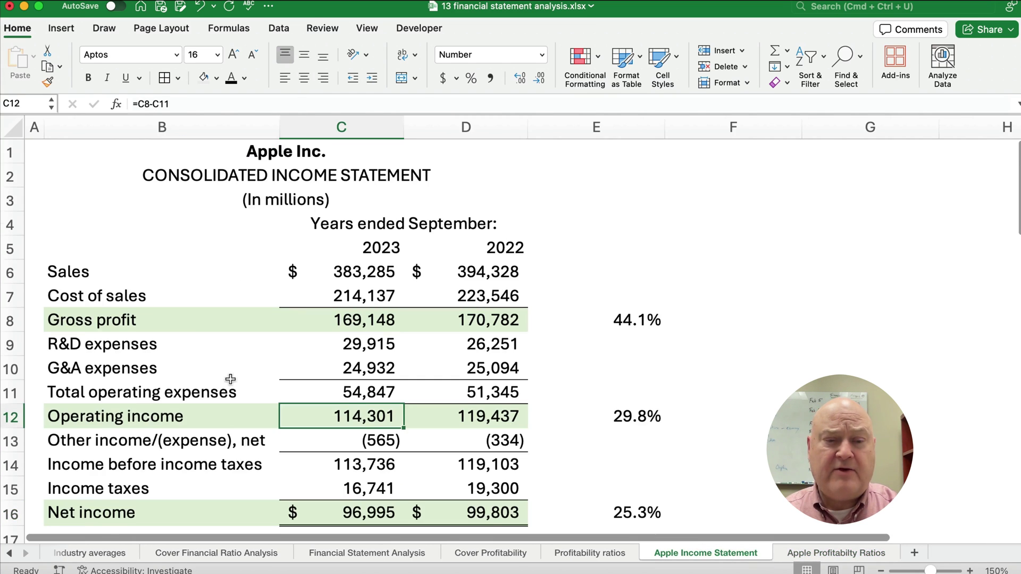
scroll(231, 379, down, 15)
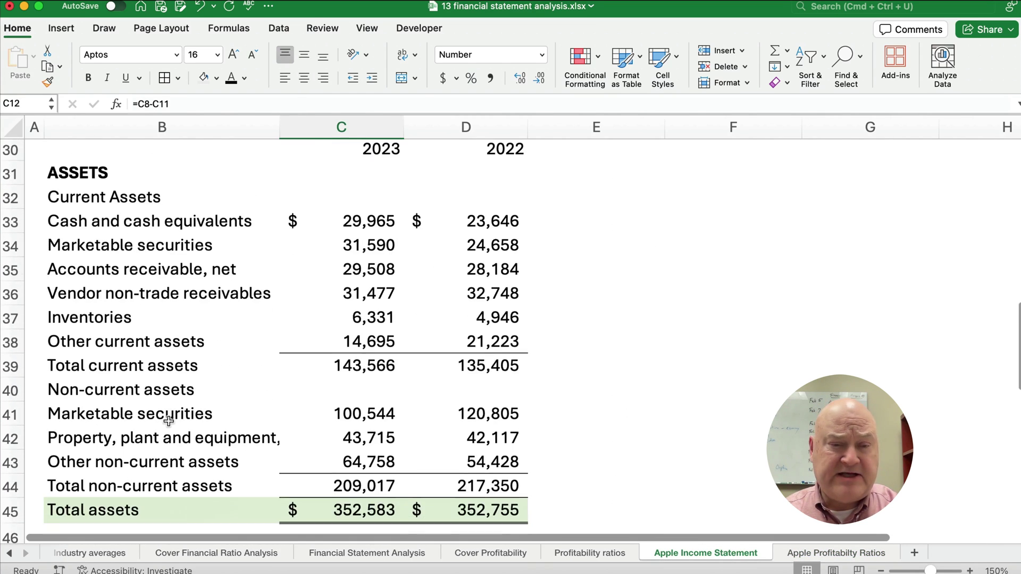
scroll(169, 421, down, 1)
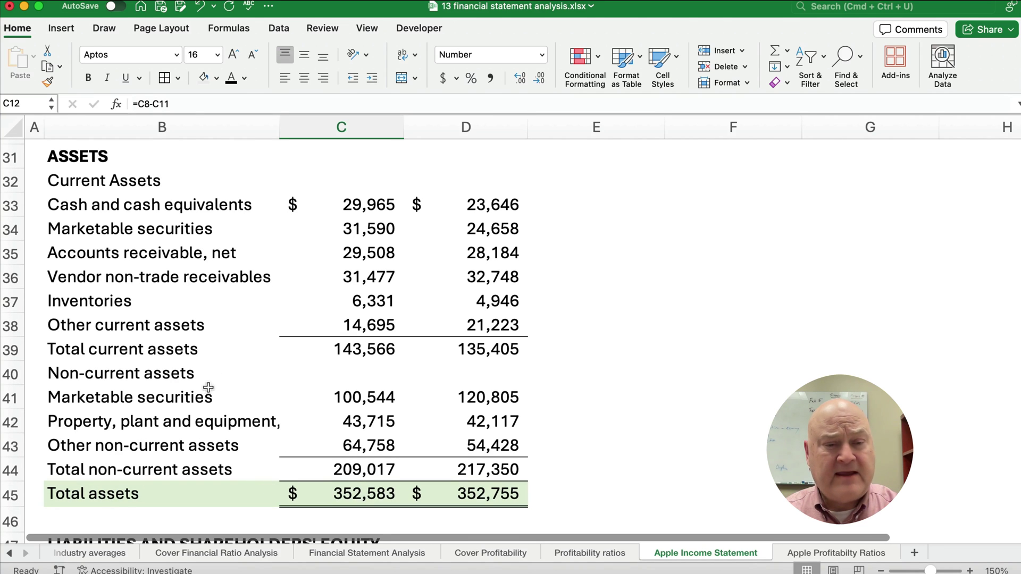
scroll(223, 392, down, 8)
scroll(222, 392, down, 3)
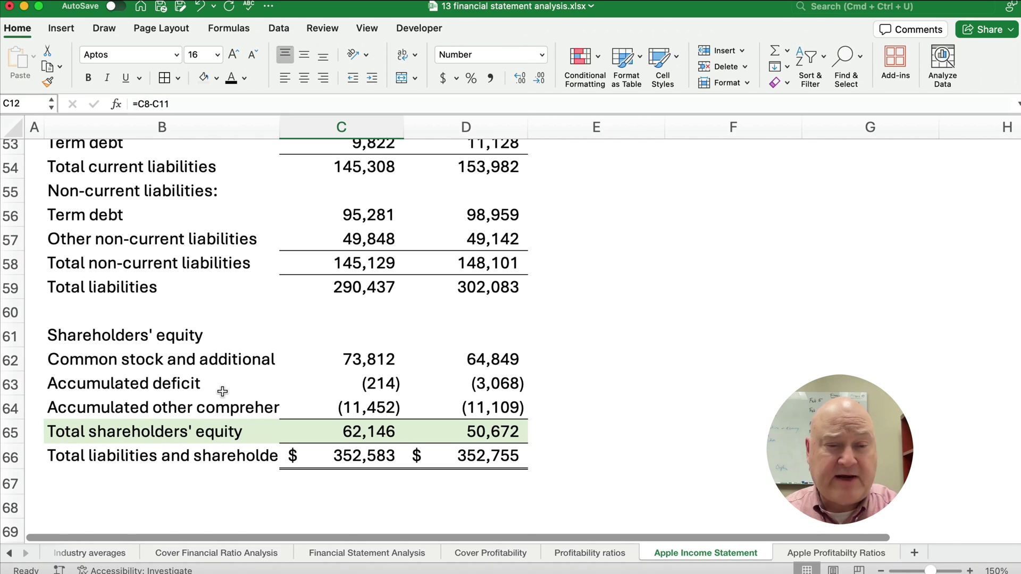
Examine the liabilities in B47:D59 and shareholders' equity in B61:D65, ending at total shareholders' equity for 2023 and 2022
scroll(223, 392, up, 4)
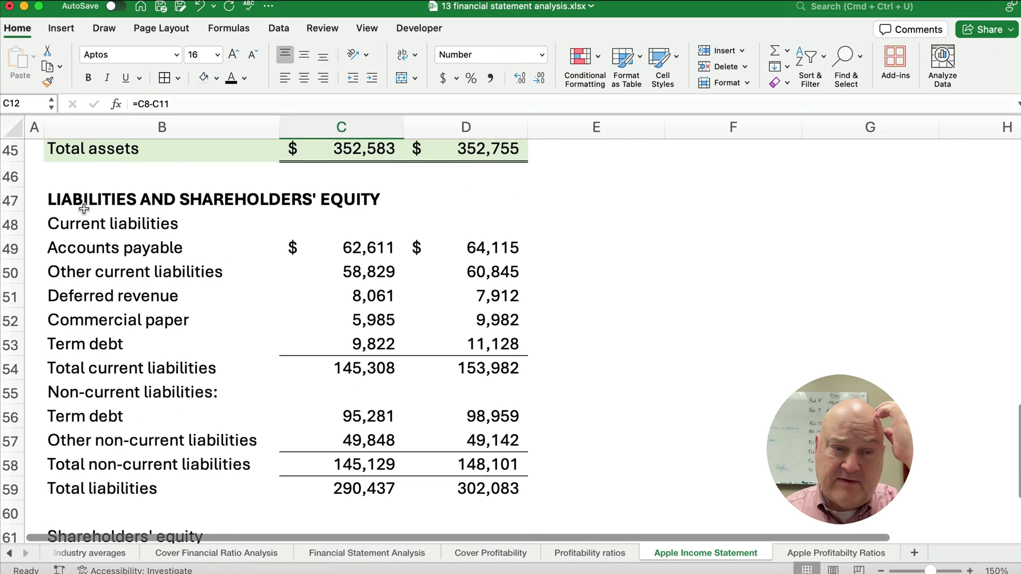
drag(84, 209, 455, 482)
scroll(247, 404, down, 5)
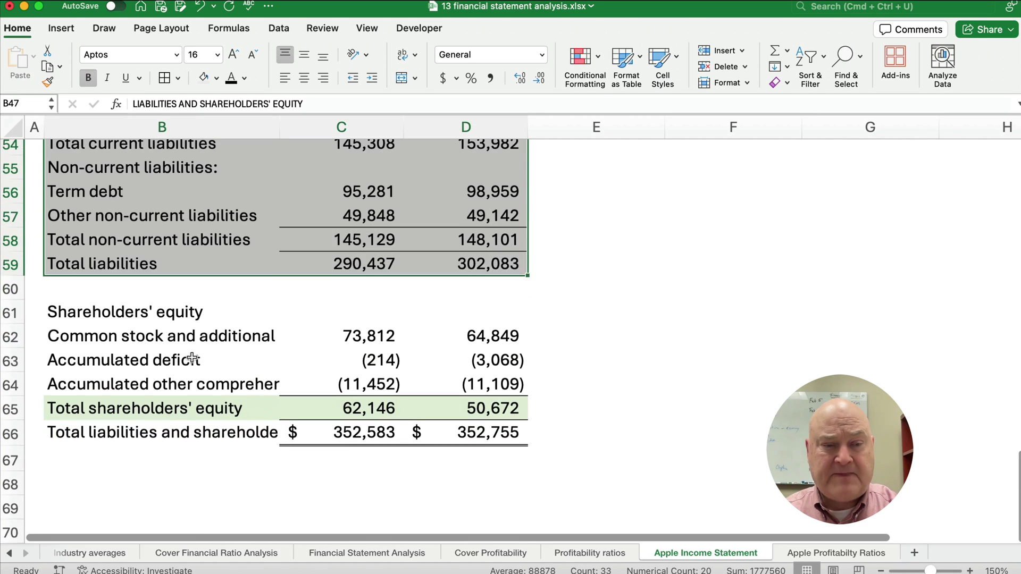
drag(62, 311, 468, 406)
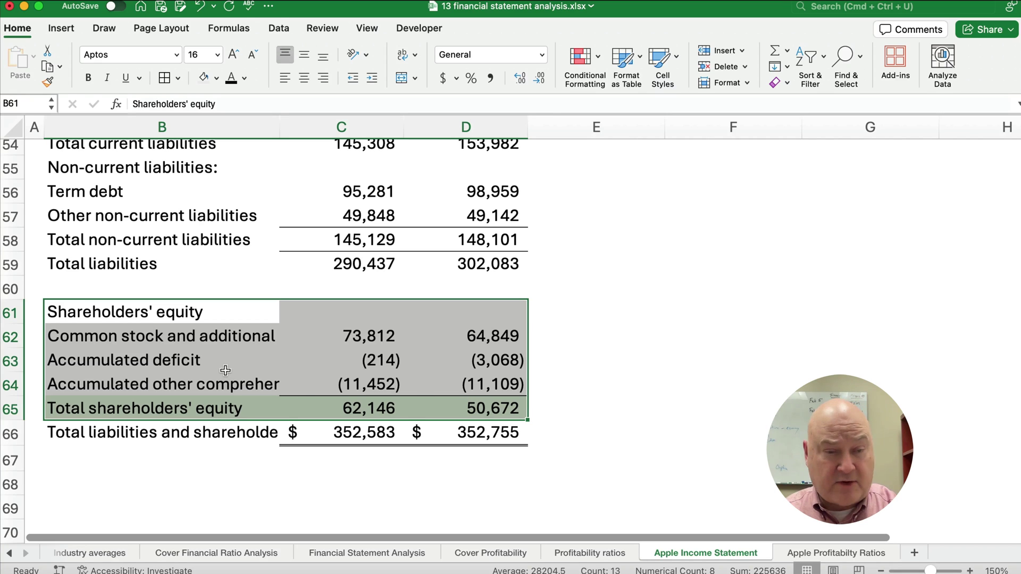
click(347, 411)
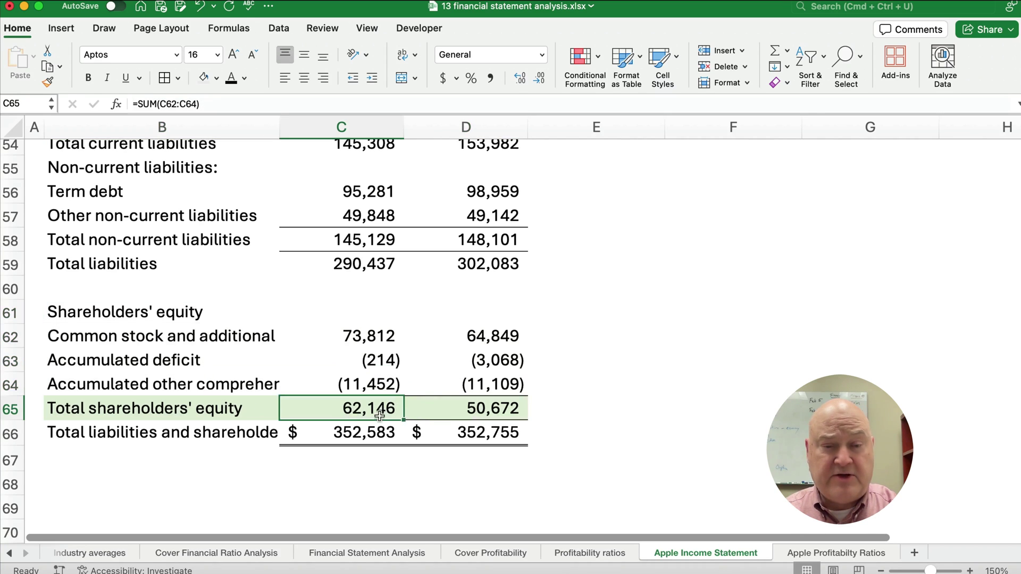
click(469, 416)
Calculate the 2023 return on assets in D13 with ='Apple Income Statement'!C16/'Apple Profitabilty Ratios'!D19
click(833, 553)
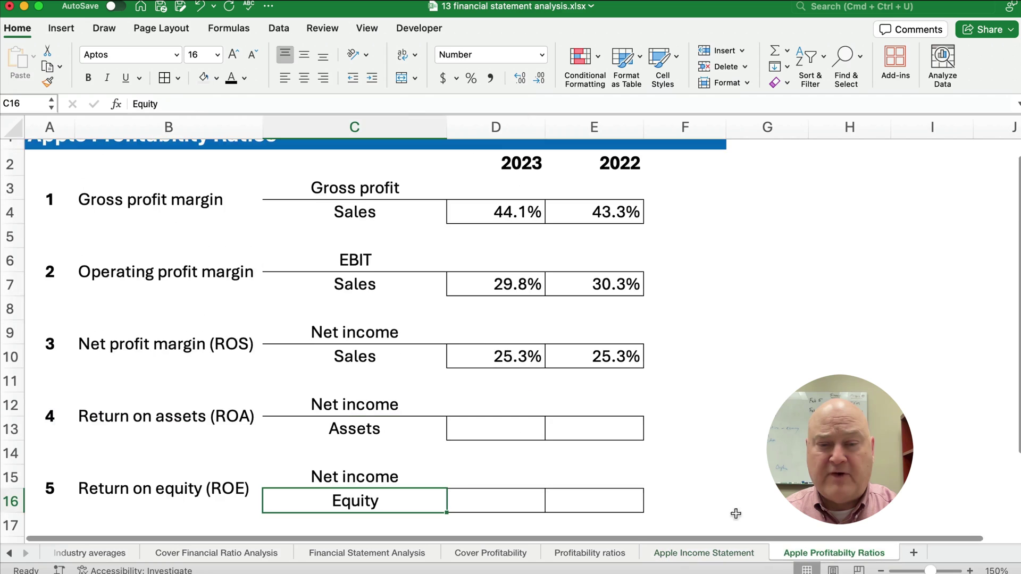
scroll(456, 358, down, 5)
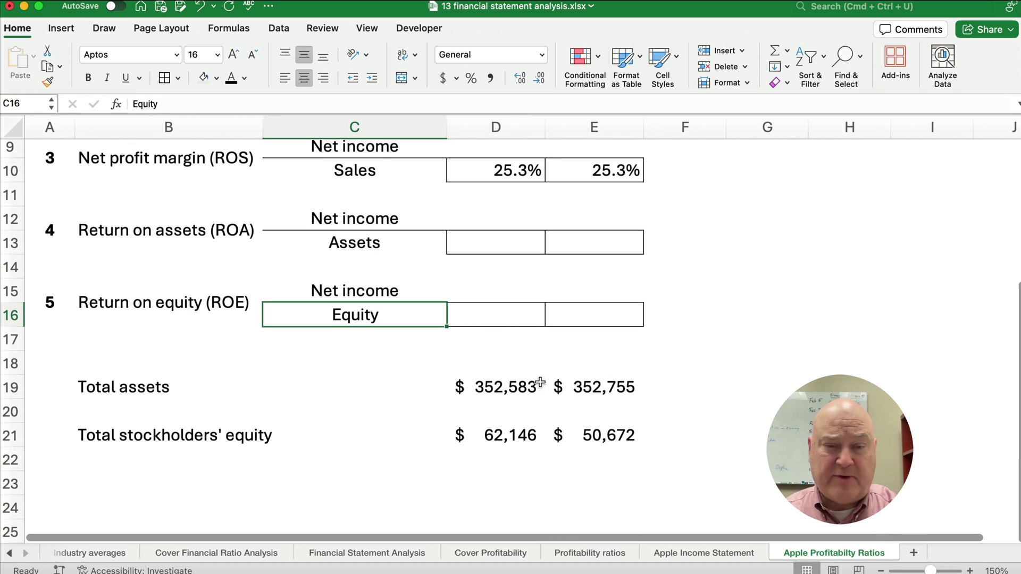
click(485, 219)
click(485, 241)
text(=)
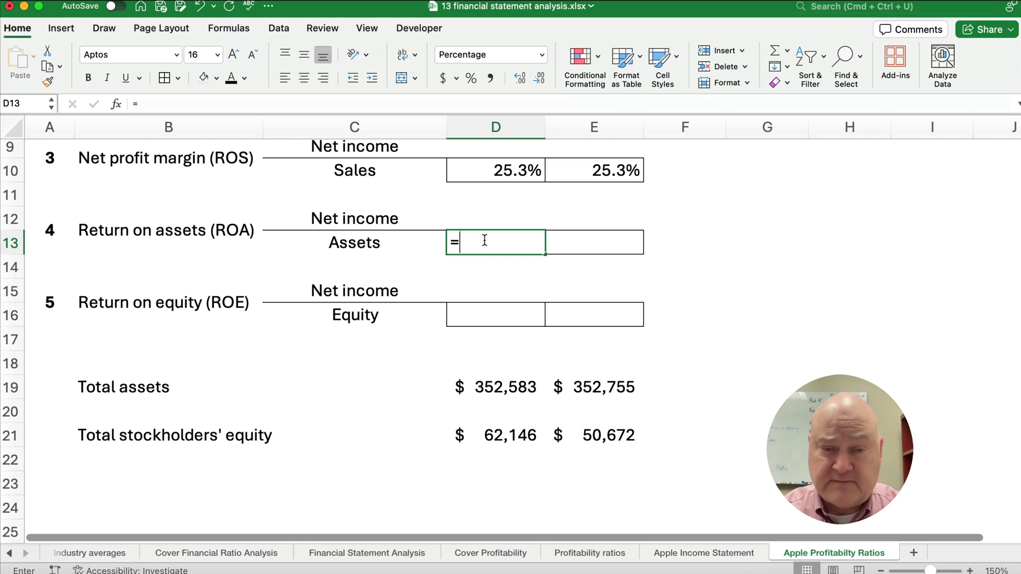
click(681, 552)
scroll(372, 274, up, 5)
scroll(367, 275, up, 12)
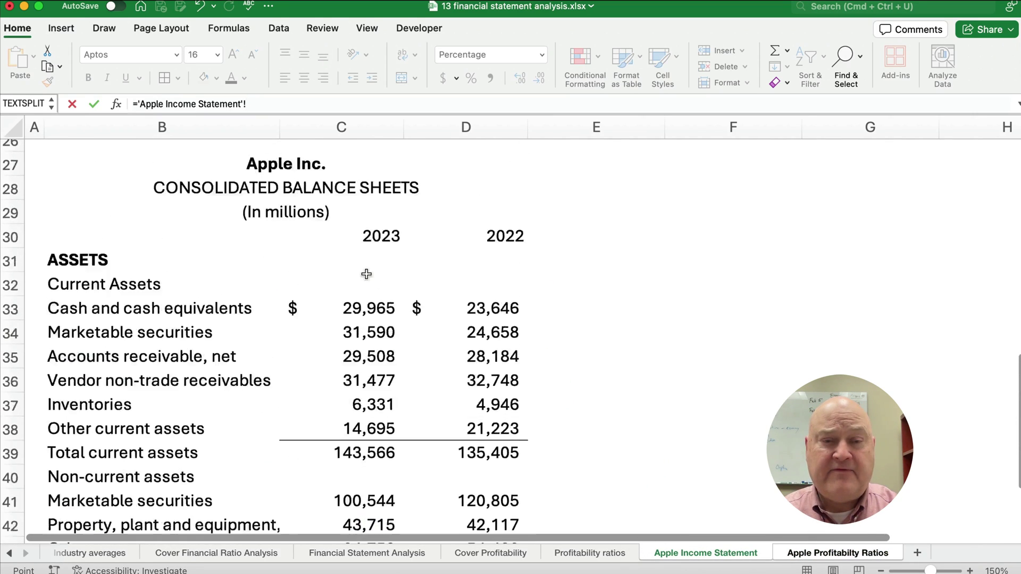
scroll(360, 268, up, 3)
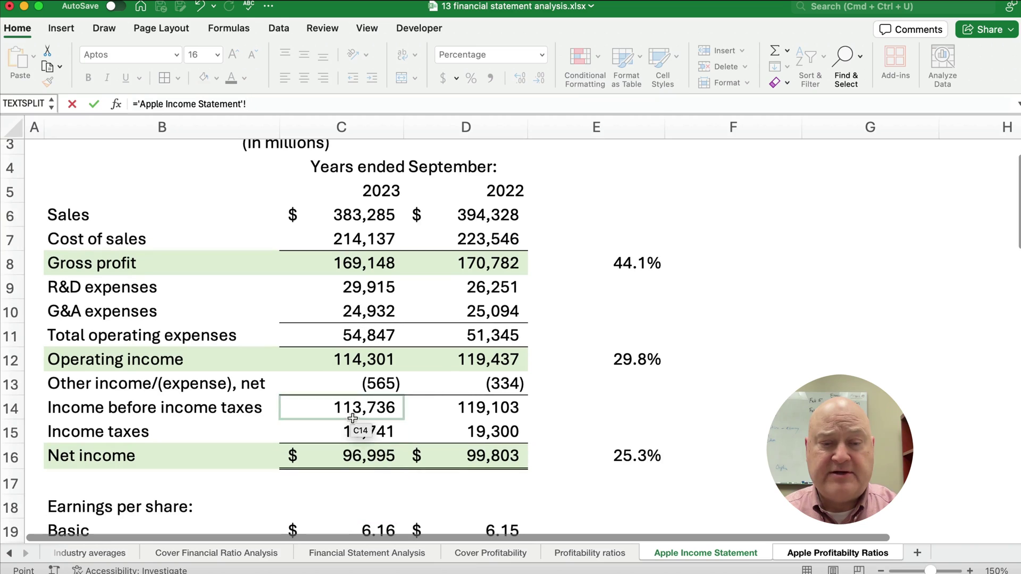
click(341, 451)
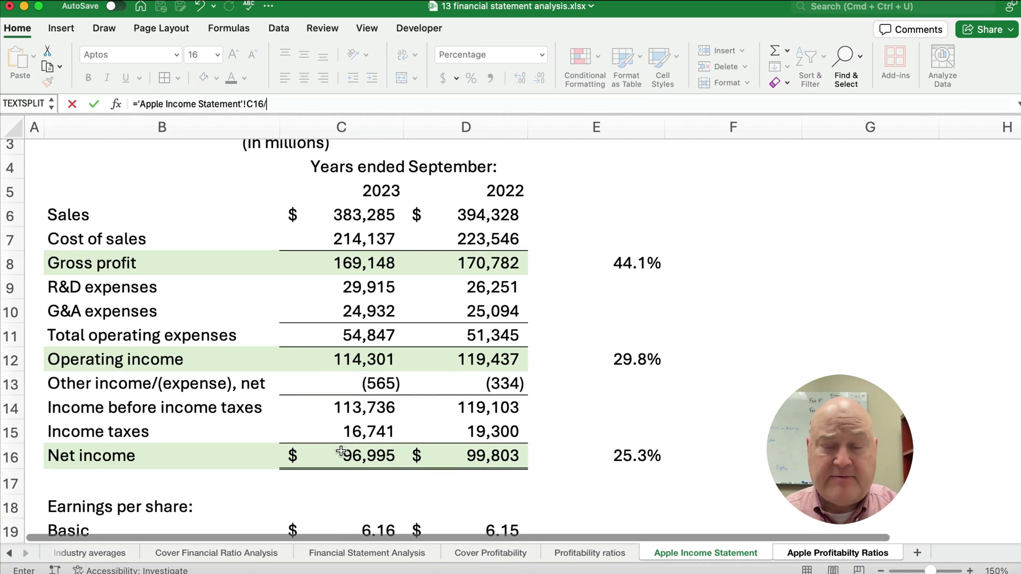
text(/)
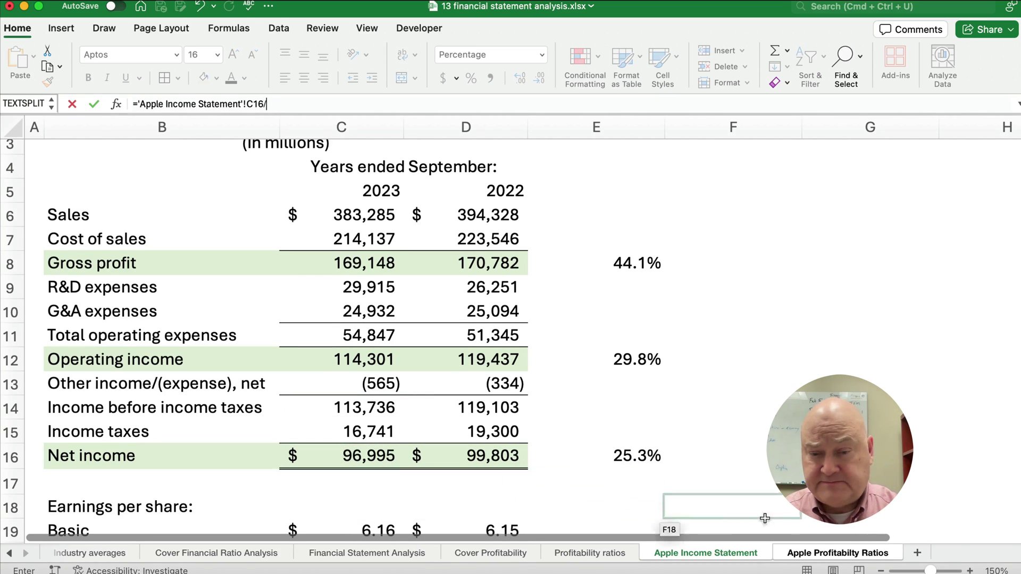
click(856, 552)
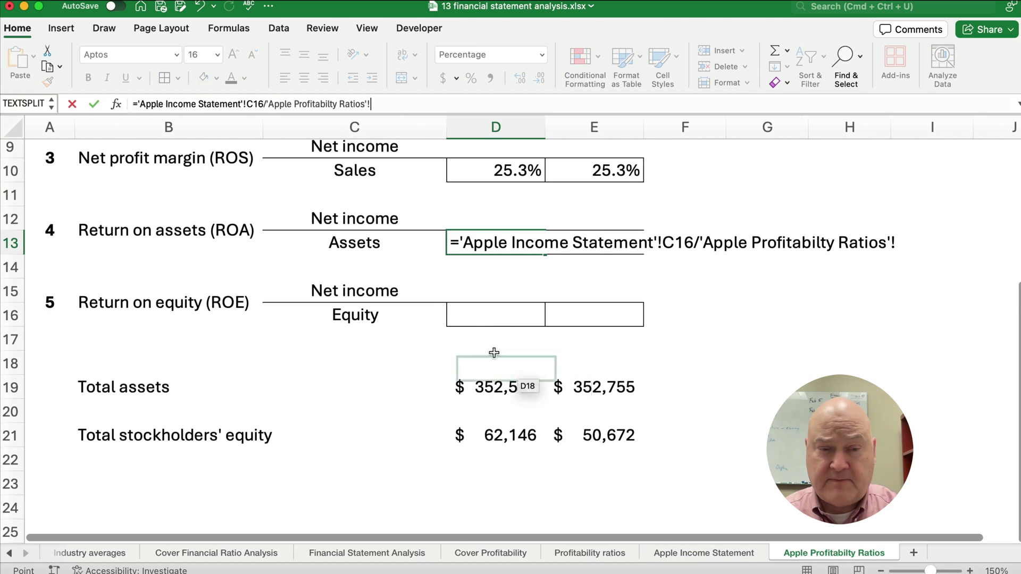
click(501, 387)
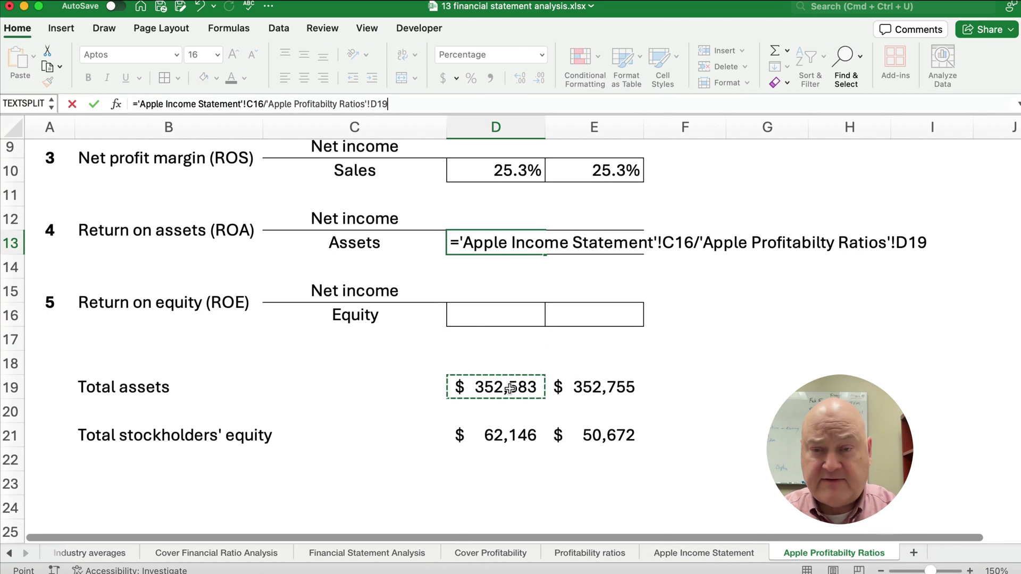
key(Return)
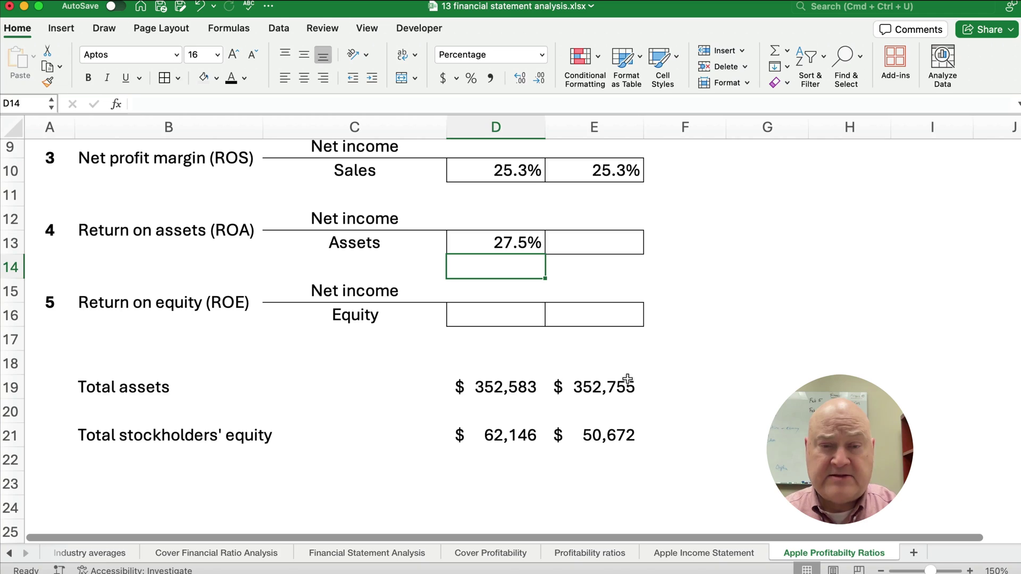
Copy the return on assets formula from D13 to E13 for 2022 and review the 2023 total assets in D19
click(538, 244)
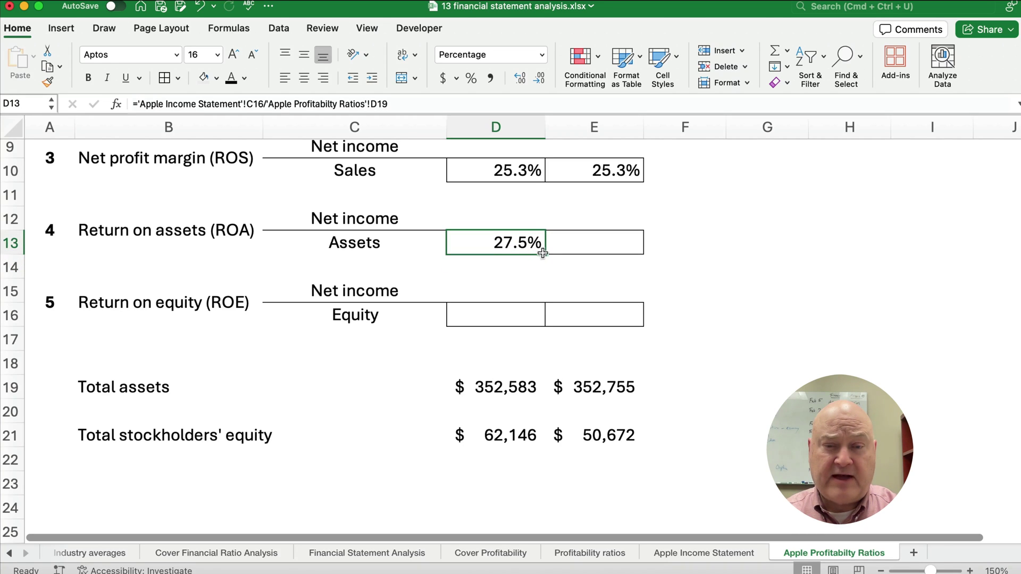
drag(545, 254, 611, 254)
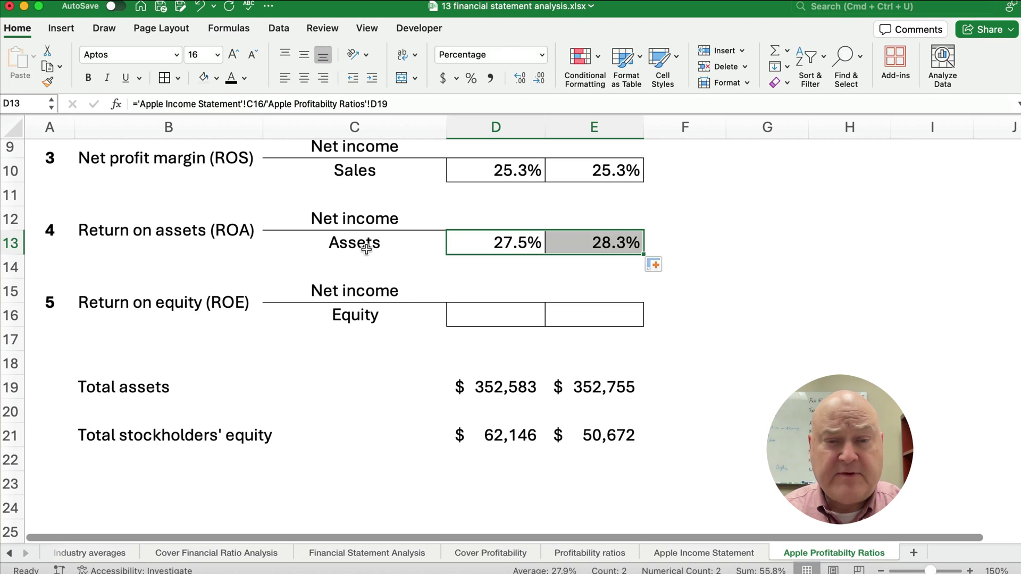
click(485, 385)
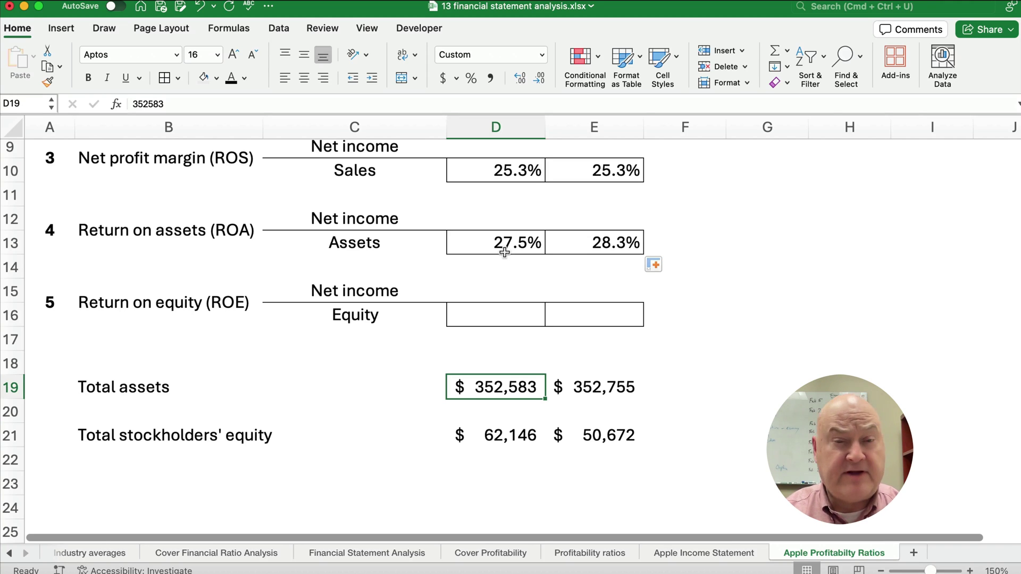
Calculate the 2023 return on equity in D16 with ='Apple Income Statement'!C16/'Apple Profitabilty Ratios'!D21
click(489, 313)
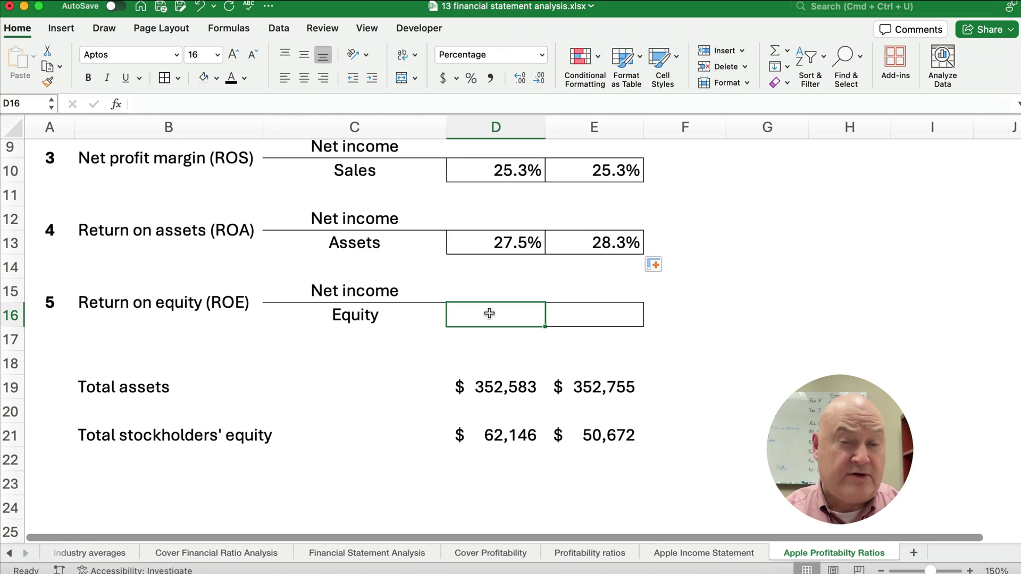
text(=)
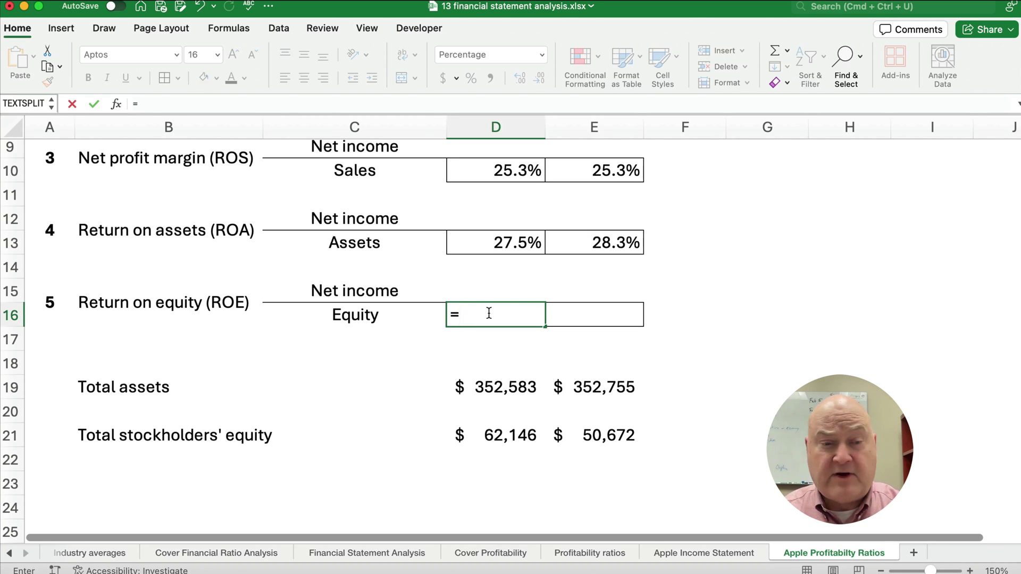
click(711, 551)
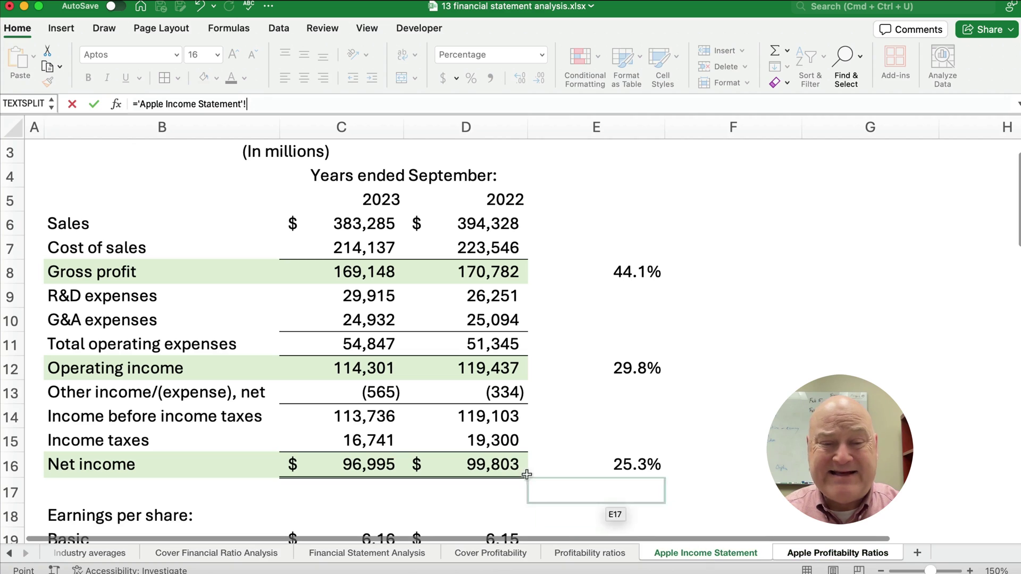
click(363, 464)
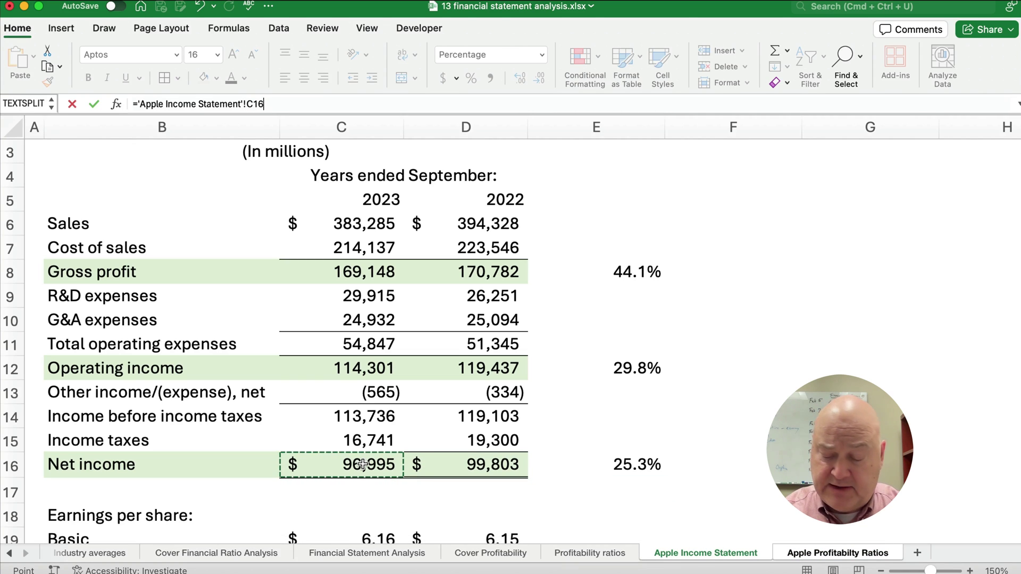
text(/)
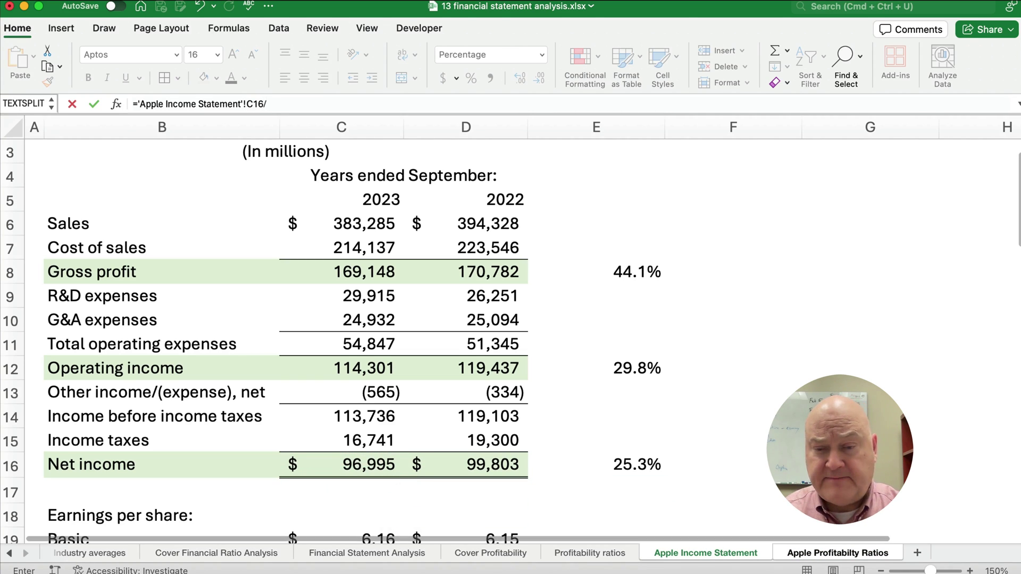
click(797, 553)
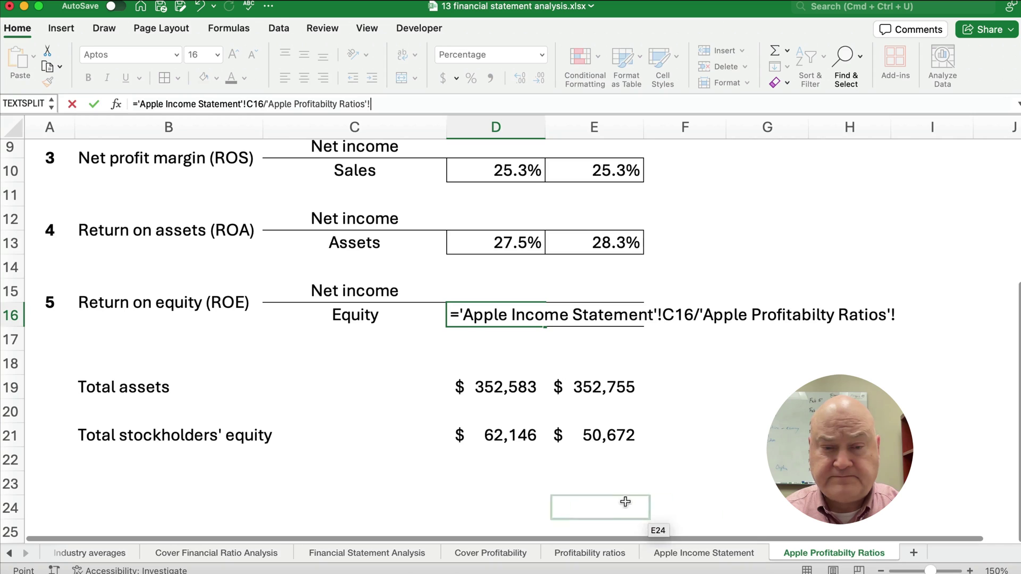
click(509, 437)
key(Return)
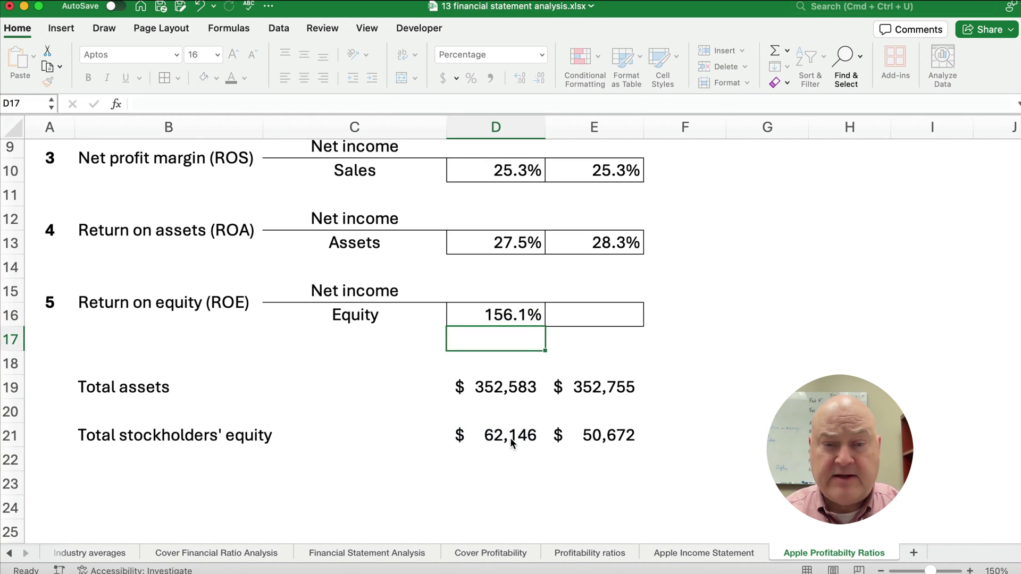
Copy the return on equity formula from D16 to E16 for 2022 and review the 2023 total stockholders' equity in D21
click(529, 322)
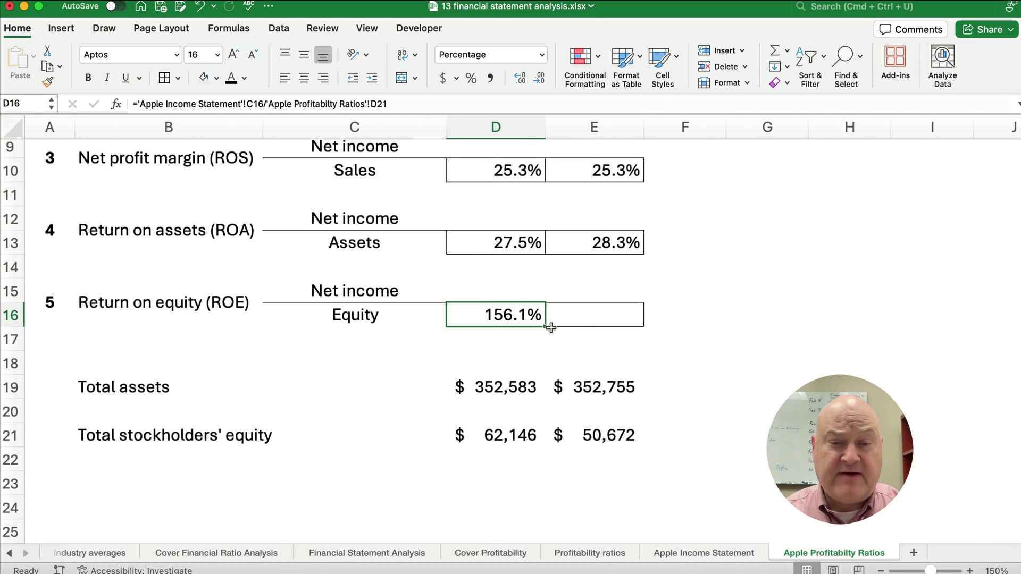
drag(590, 341, 612, 324)
click(533, 318)
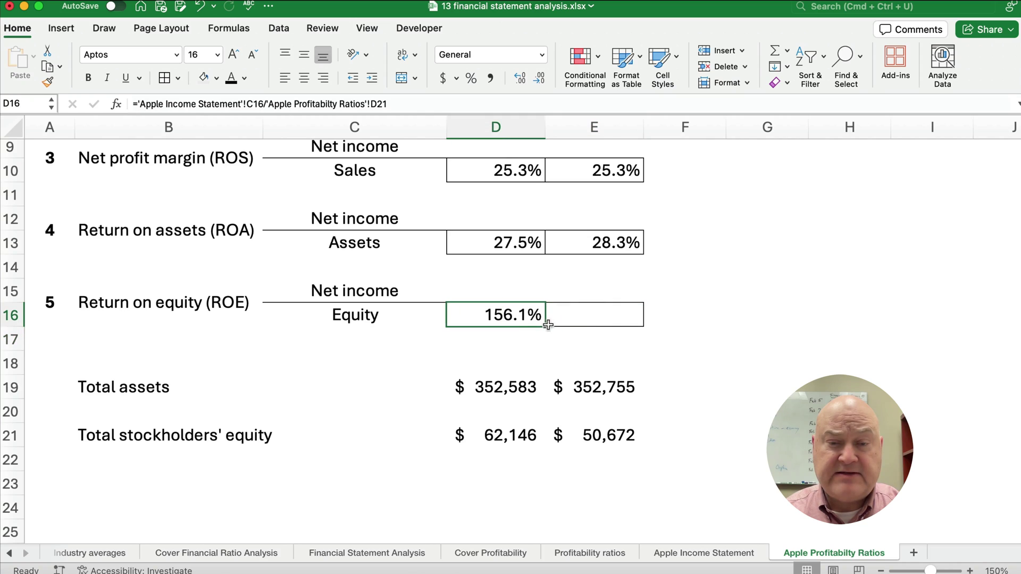
drag(543, 326, 619, 326)
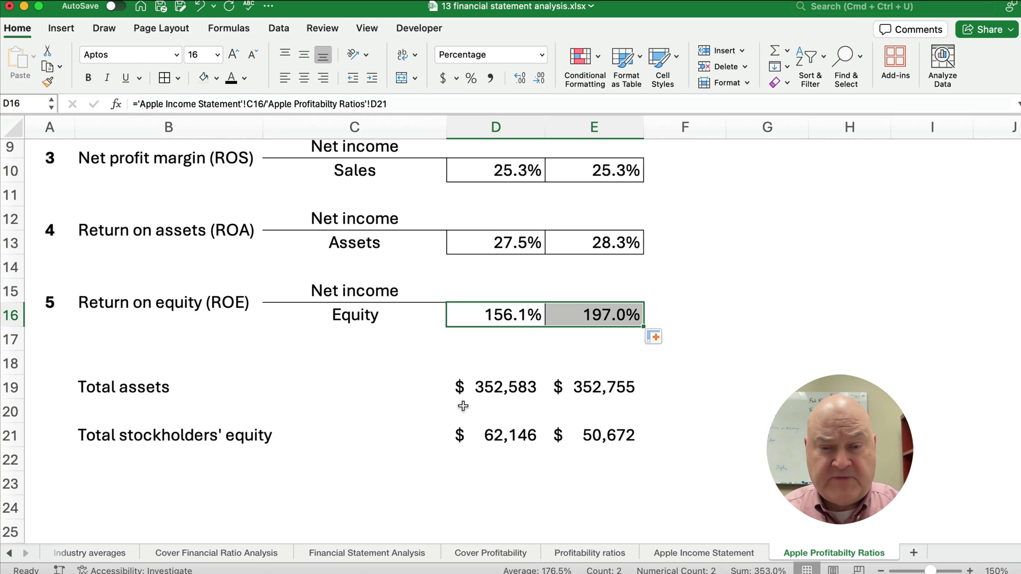
click(497, 431)
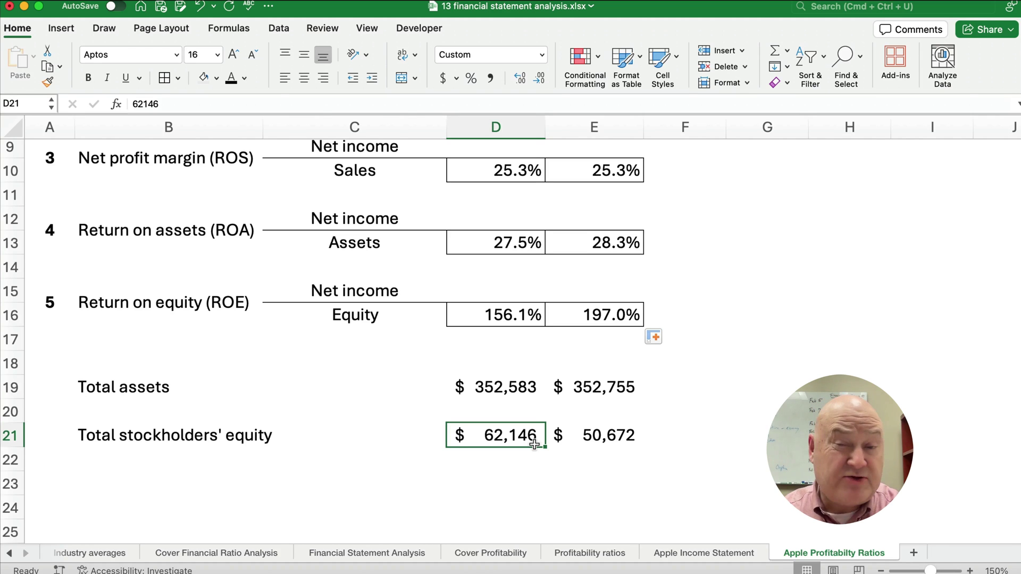
scroll(390, 396, up, 5)
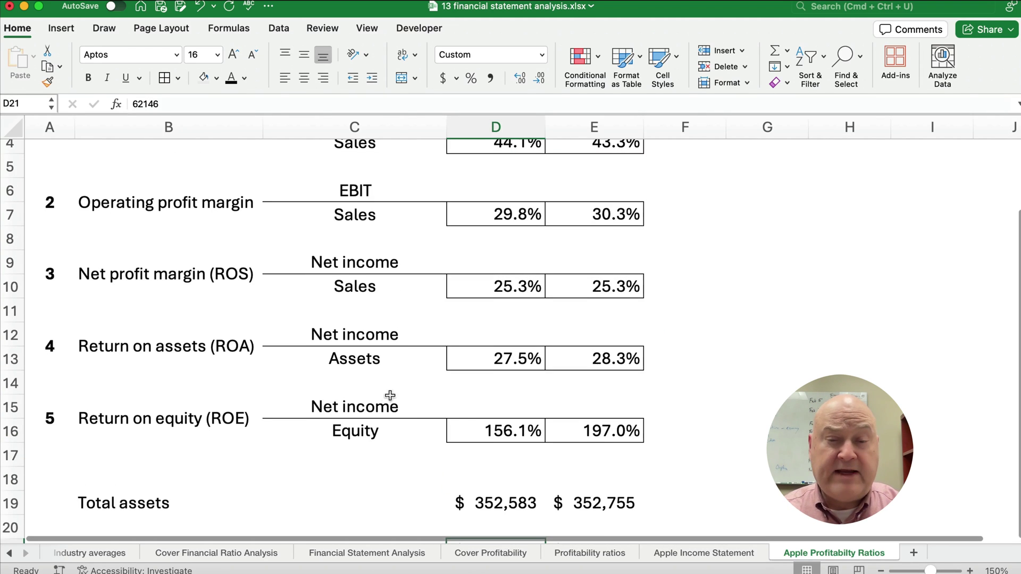